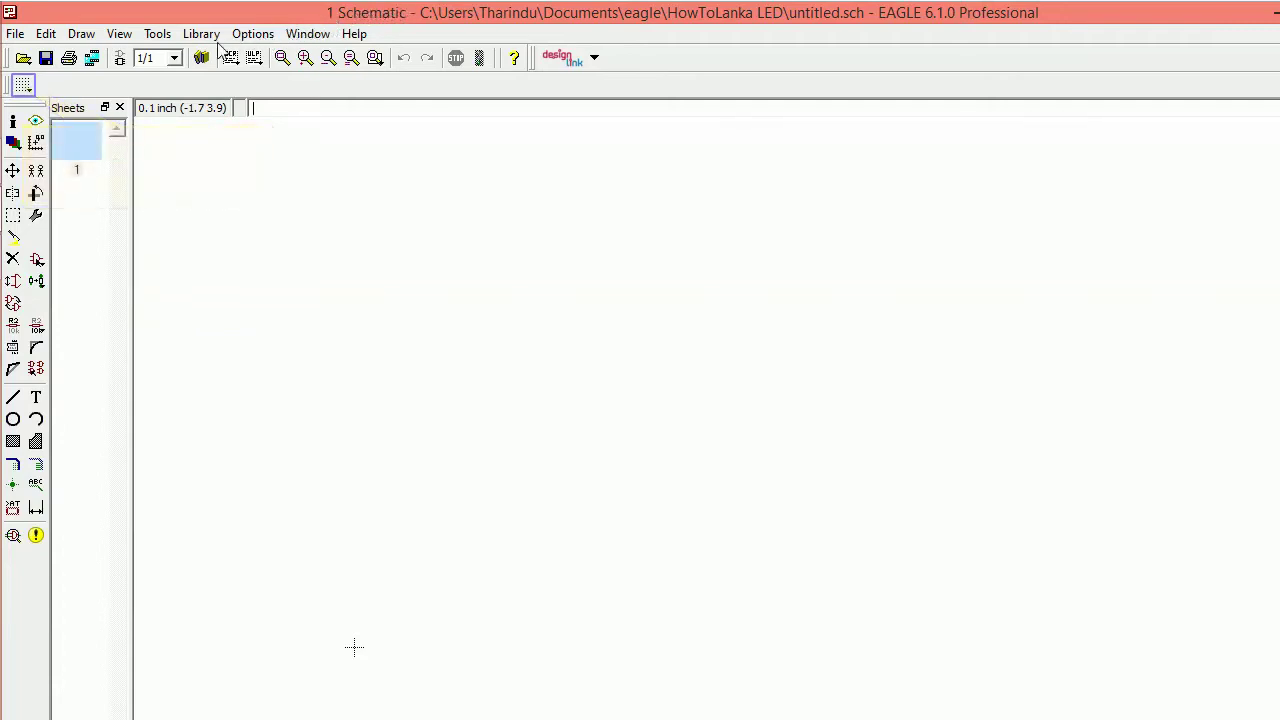
# Step: Turn on the schematic's grid display with the lines style
pyautogui.click(23, 87)
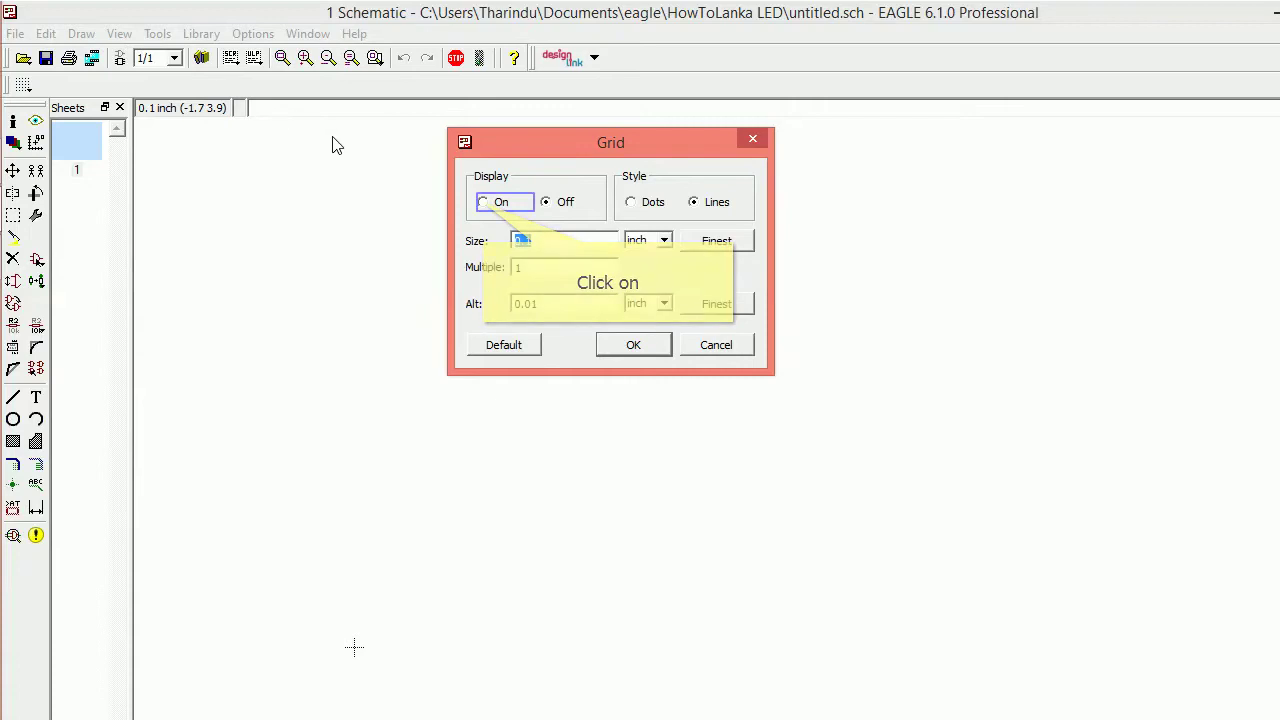
pyautogui.click(484, 203)
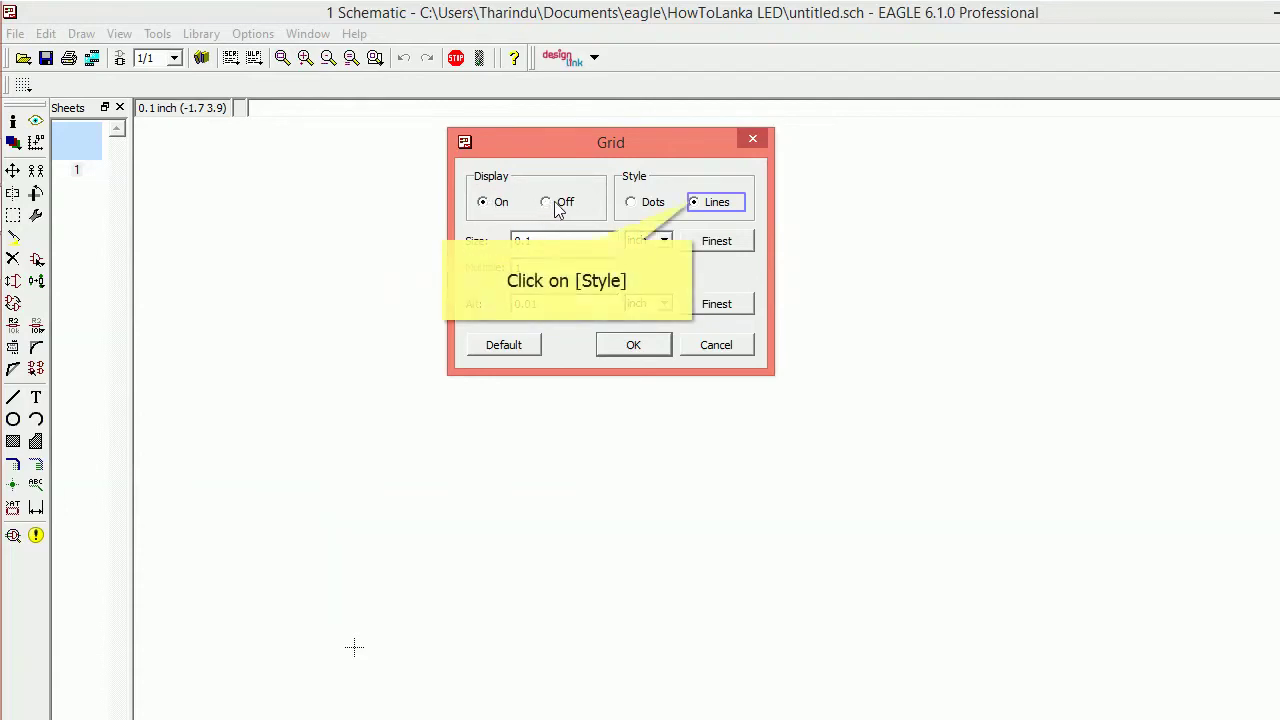
pyautogui.click(693, 201)
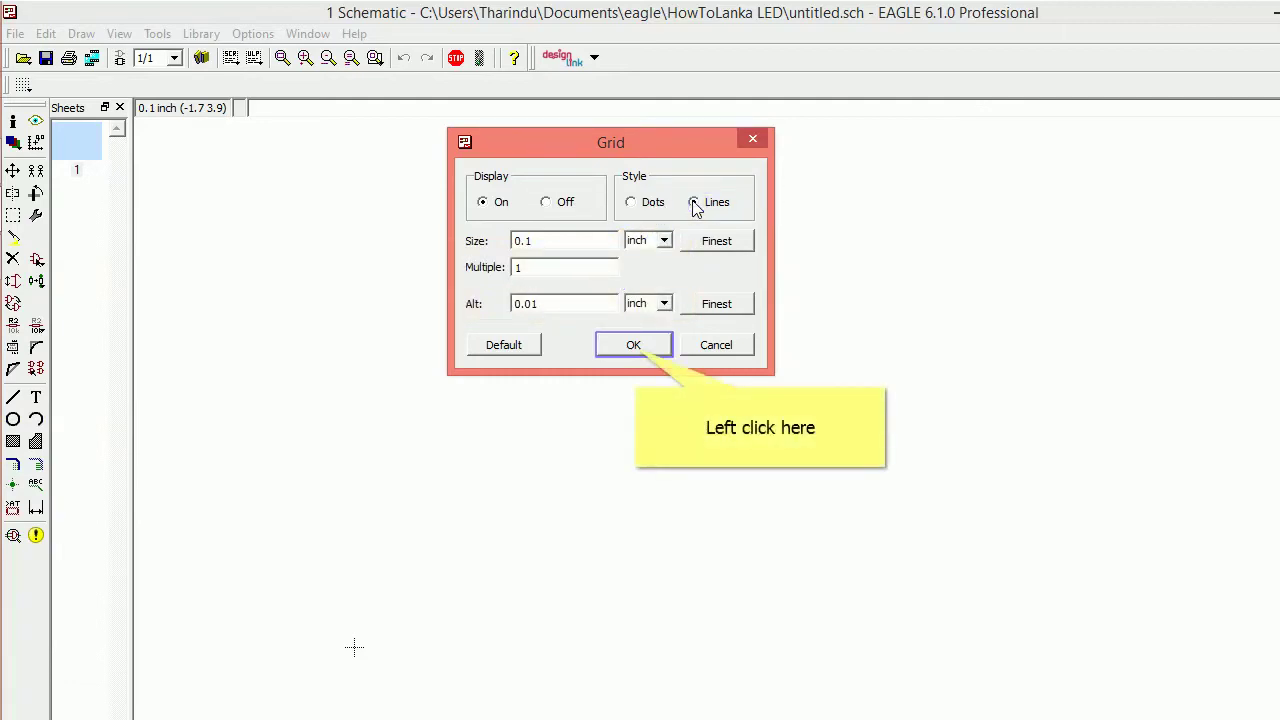
pyautogui.click(636, 348)
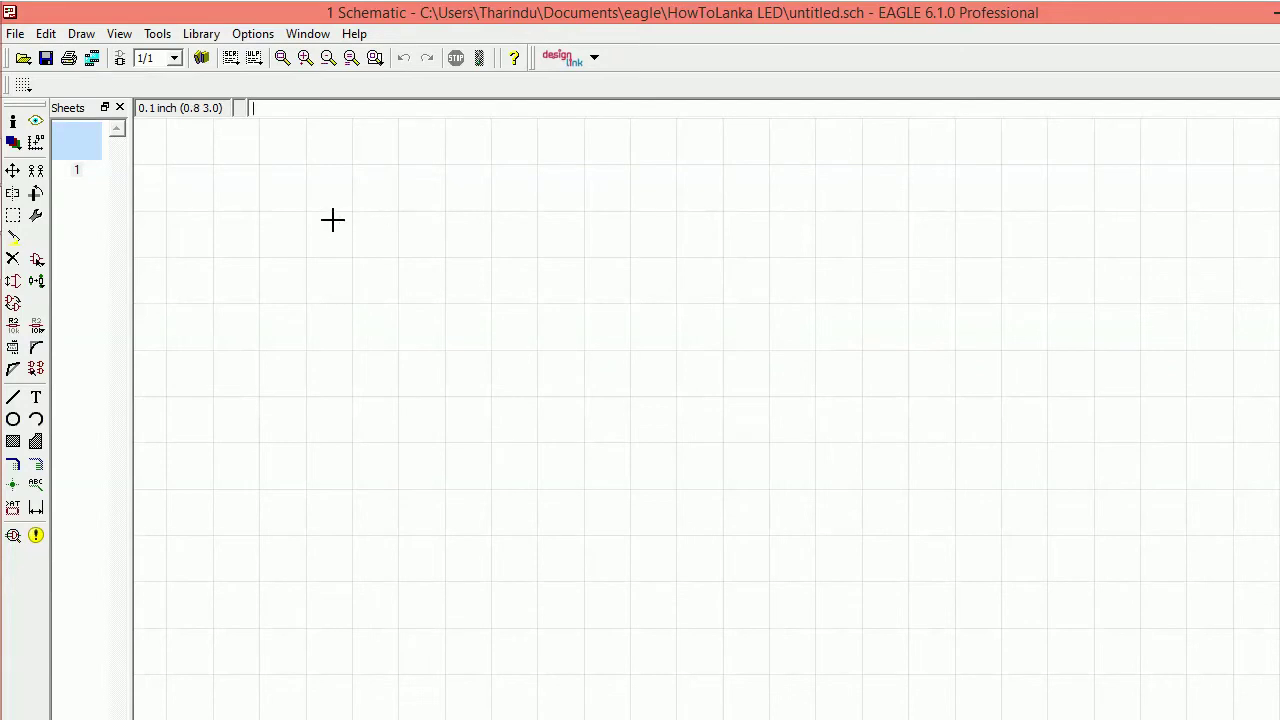
# Step: Change the schematic's grid style to dots
pyautogui.click(24, 87)
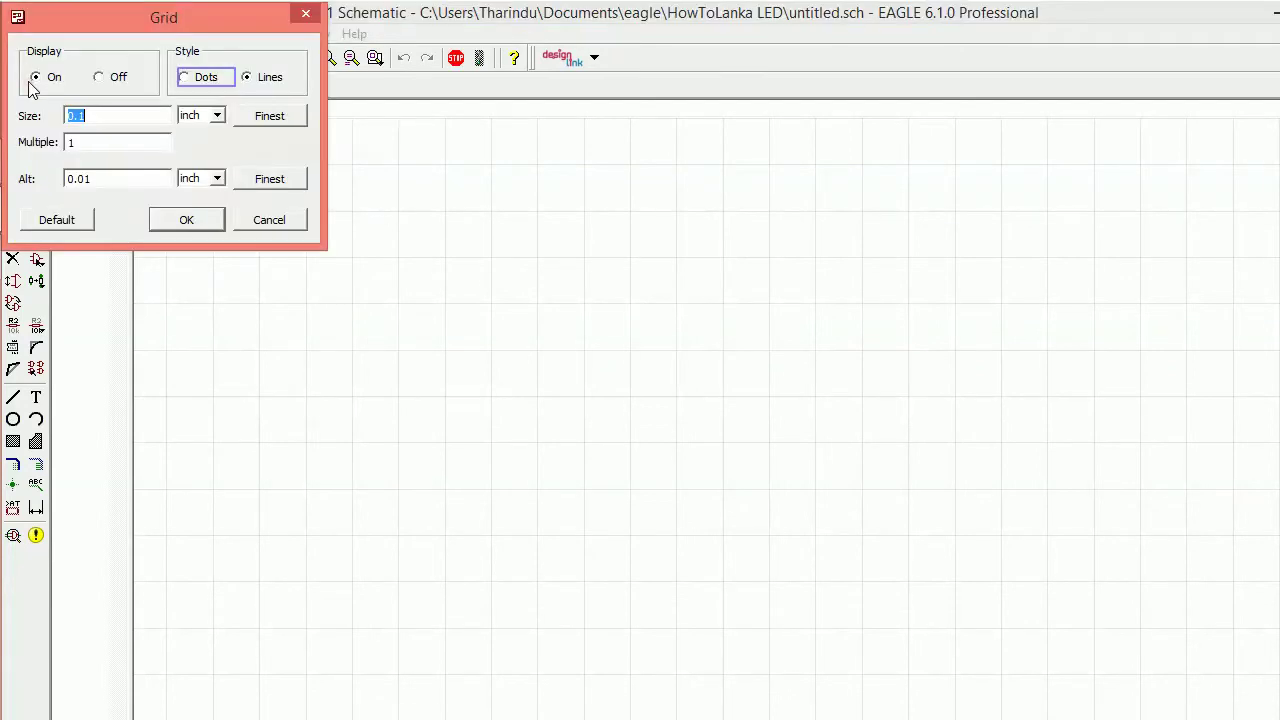
pyautogui.click(199, 85)
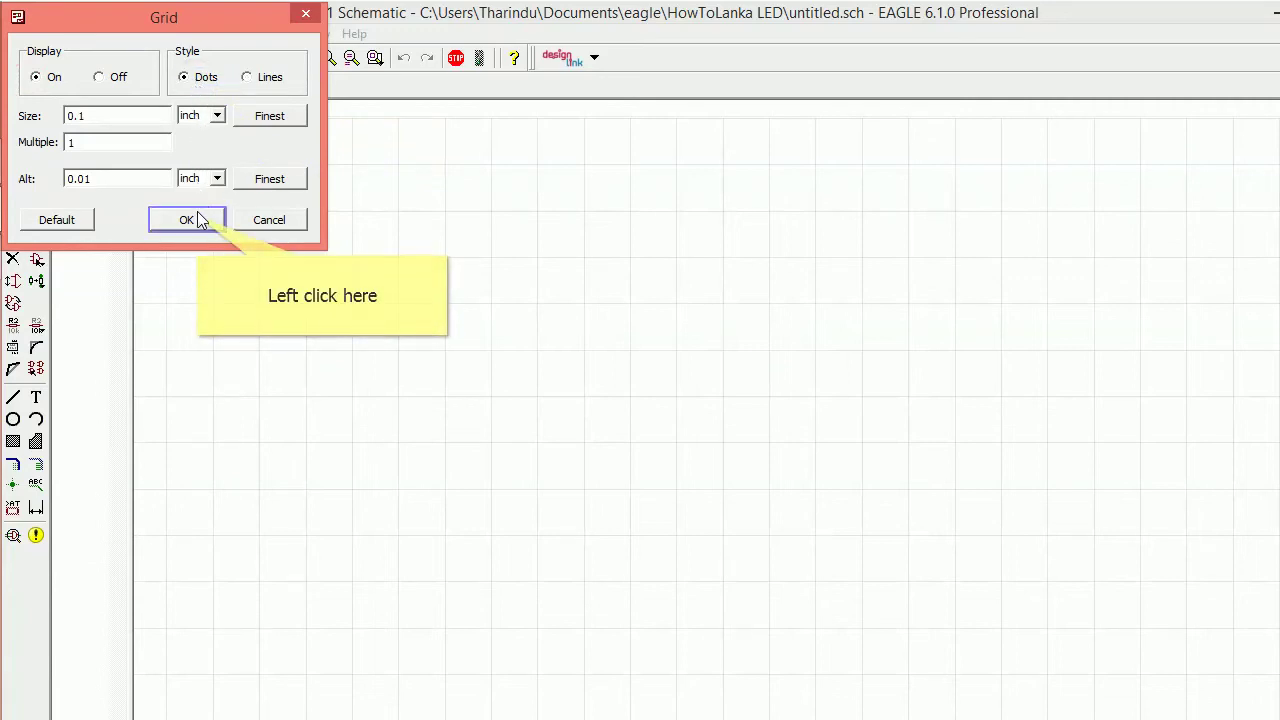
pyautogui.click(203, 220)
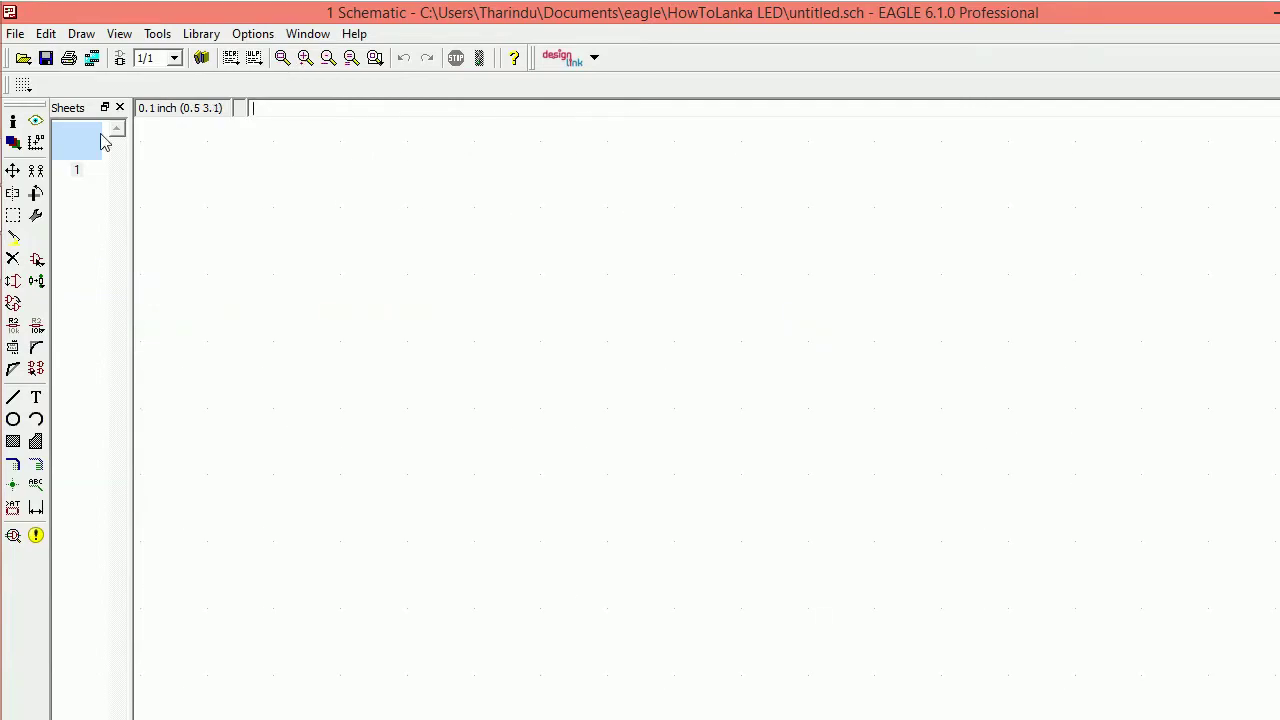
# Step: Set the grid style back to lines, reviewing the size, multiple and alternate grid values without editing them
pyautogui.click(24, 87)
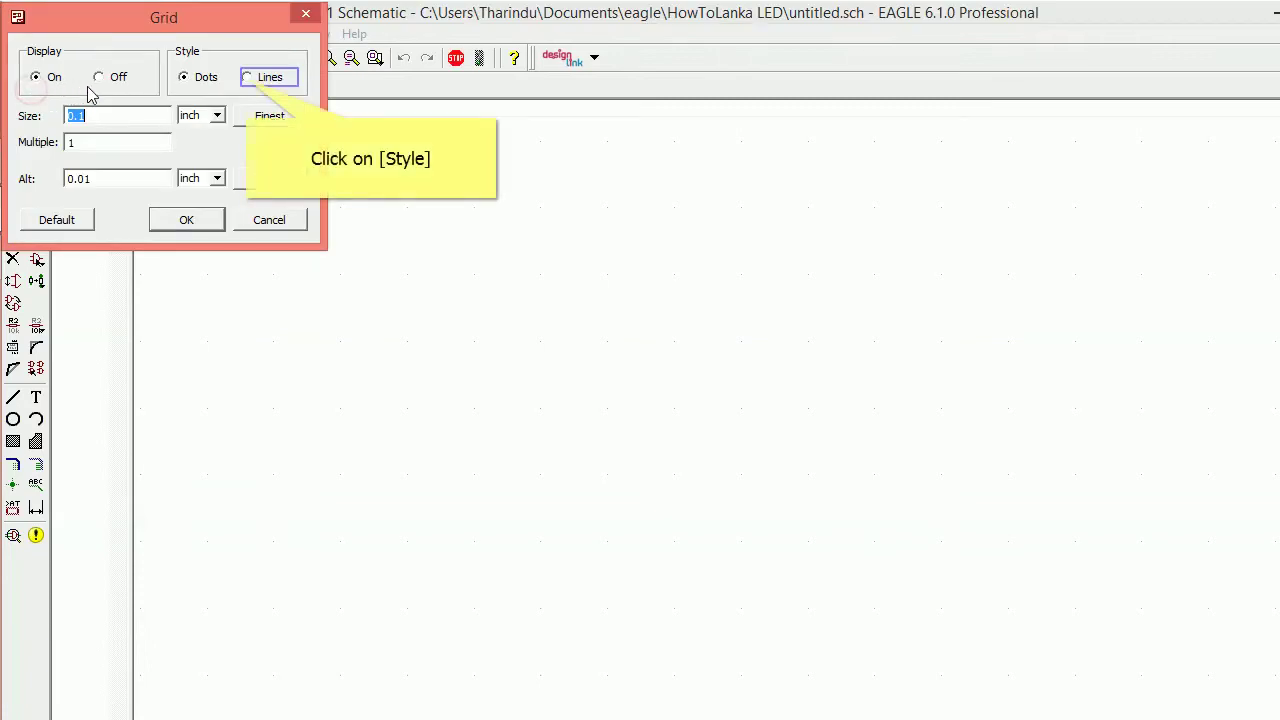
pyautogui.click(247, 78)
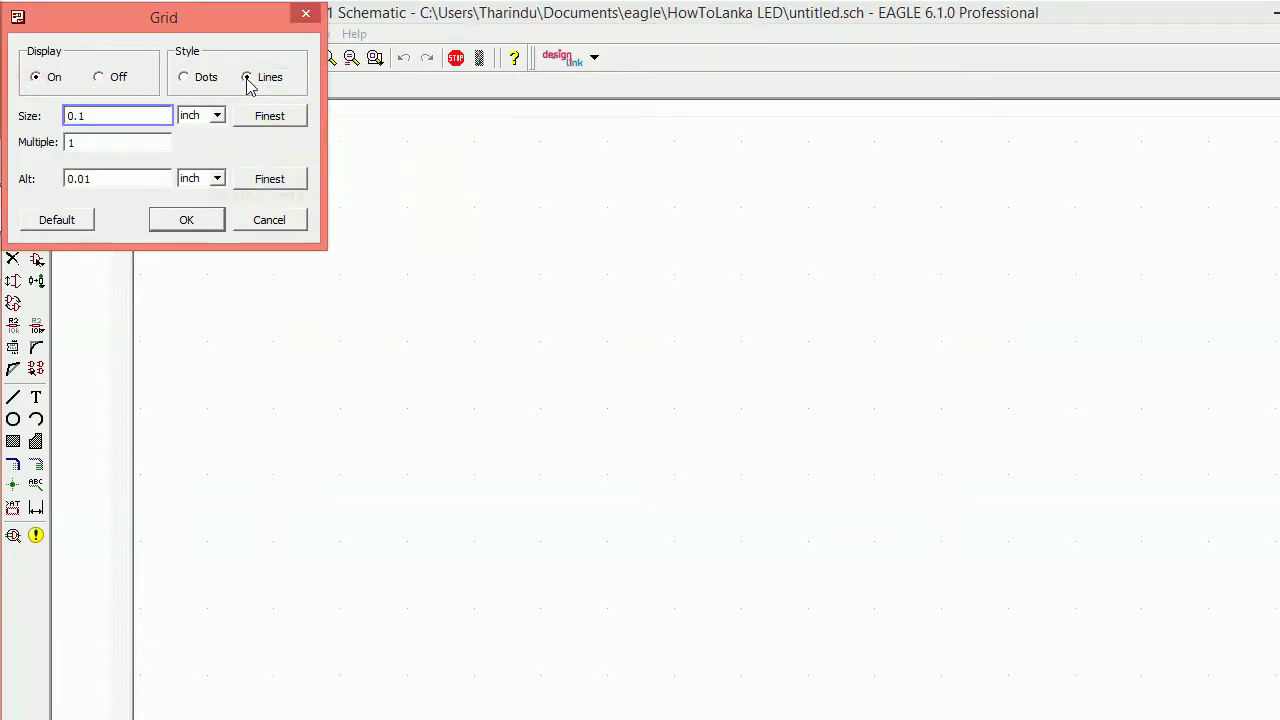
pyautogui.click(128, 121)
pyautogui.doubleClick(128, 115)
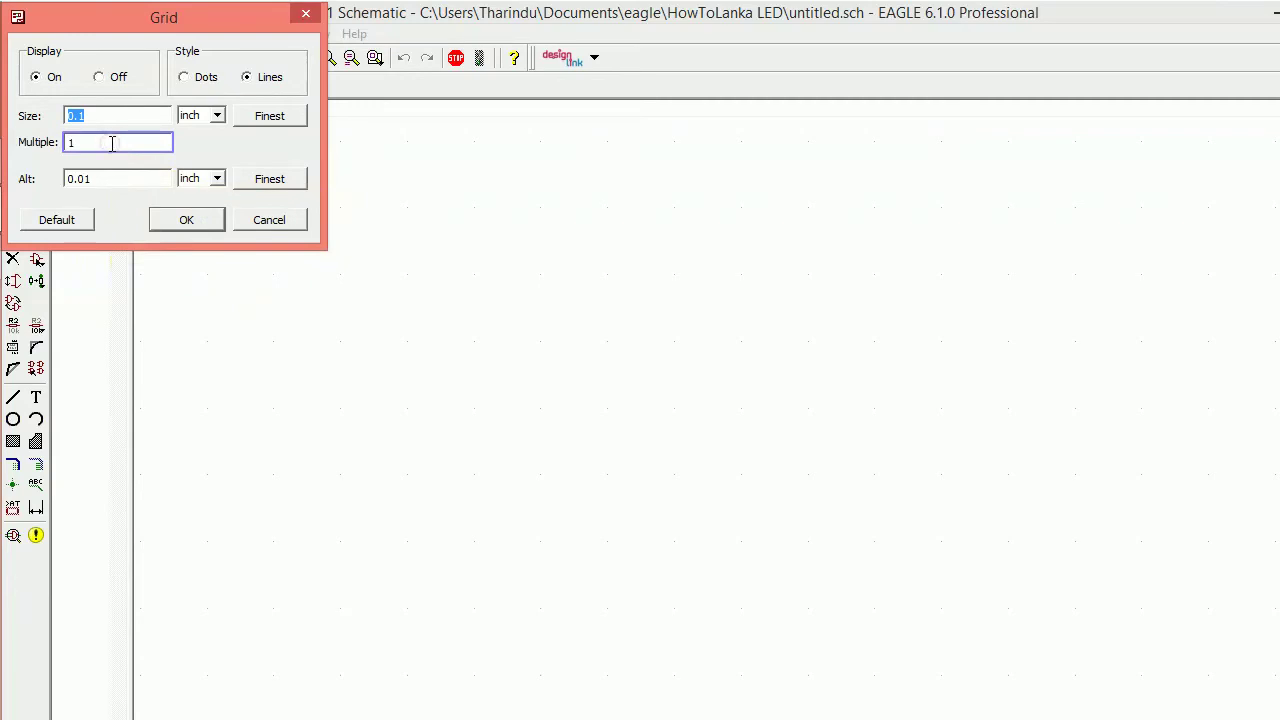
pyautogui.click(112, 143)
pyautogui.doubleClick(105, 178)
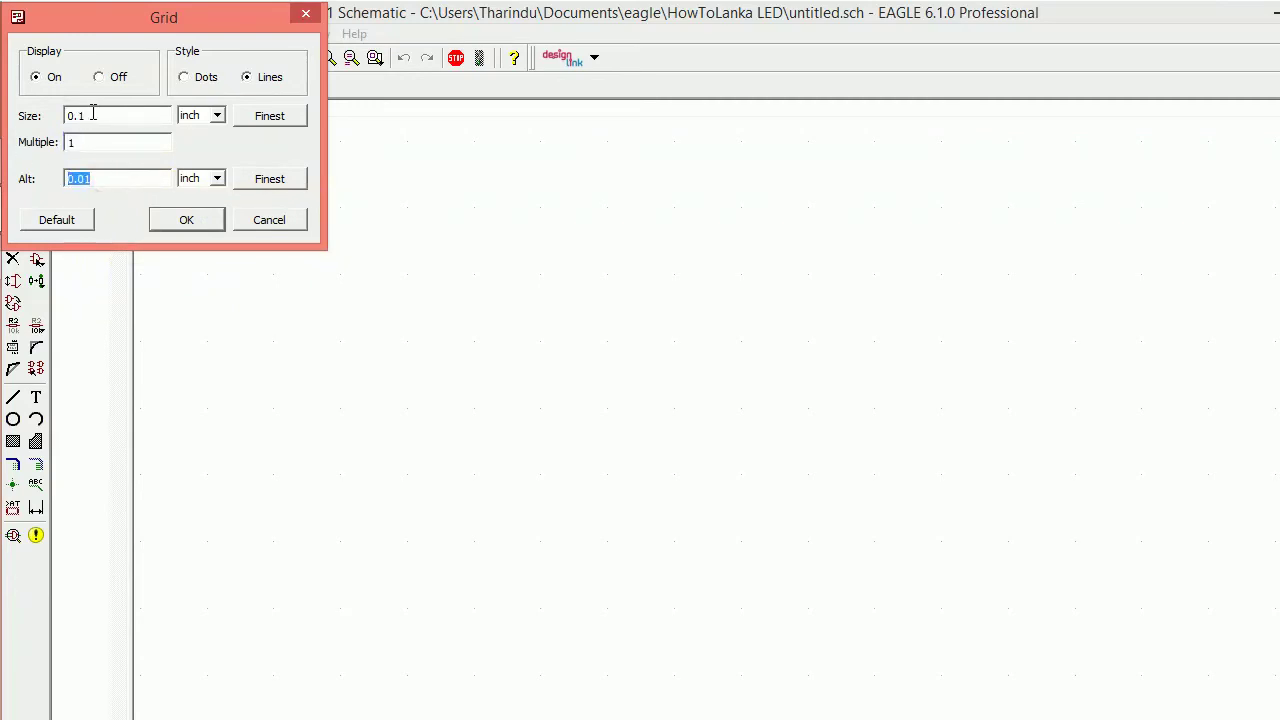
pyautogui.click(92, 113)
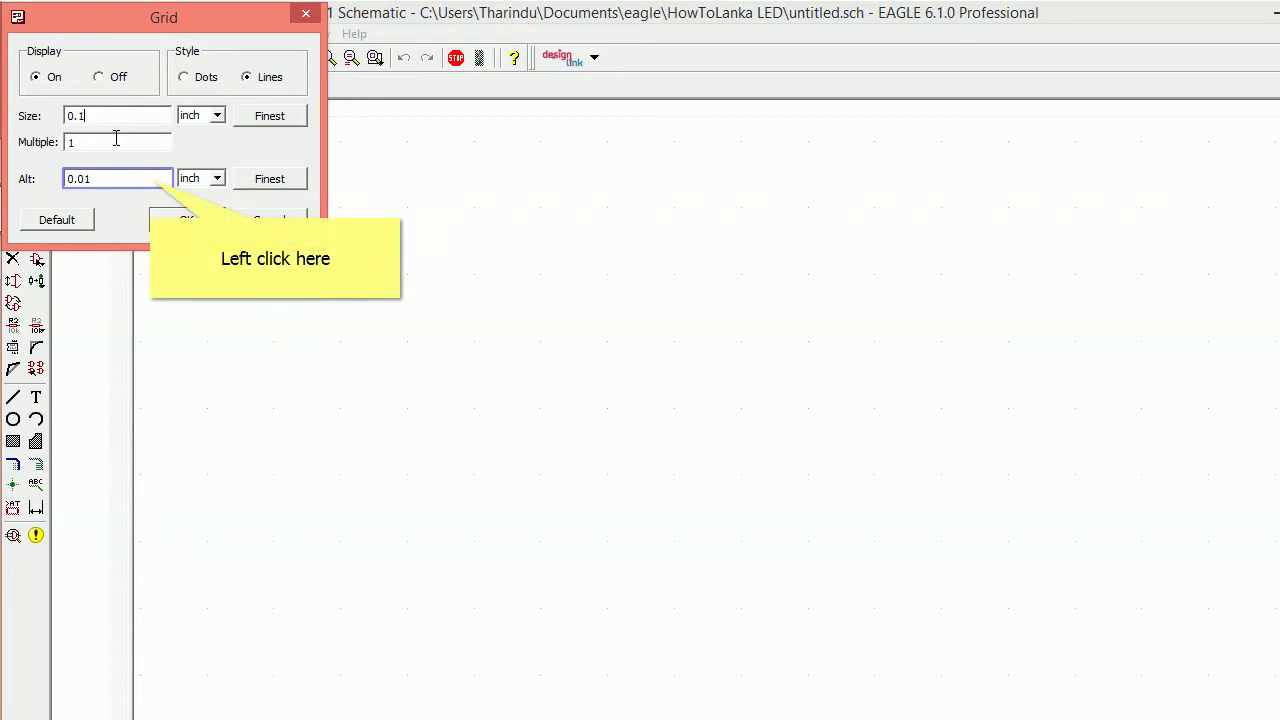
pyautogui.doubleClick(152, 178)
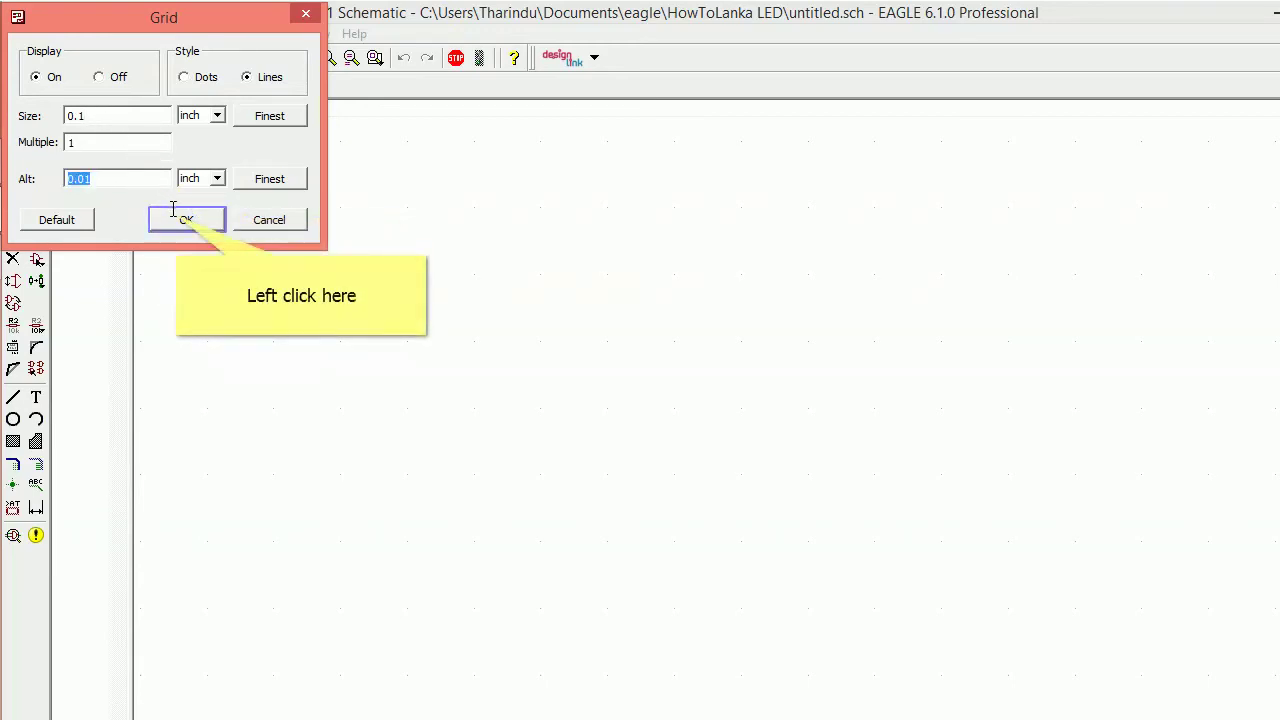
pyautogui.click(178, 217)
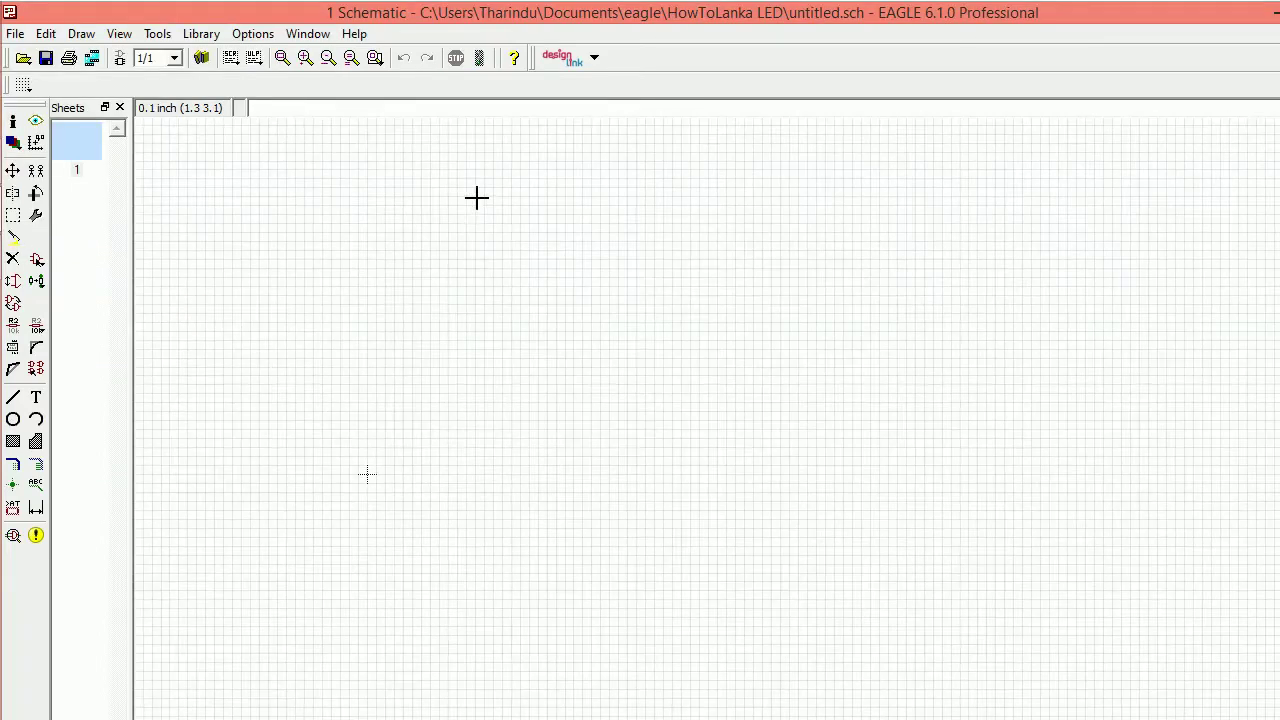
pyautogui.scroll(1, 658, 187)
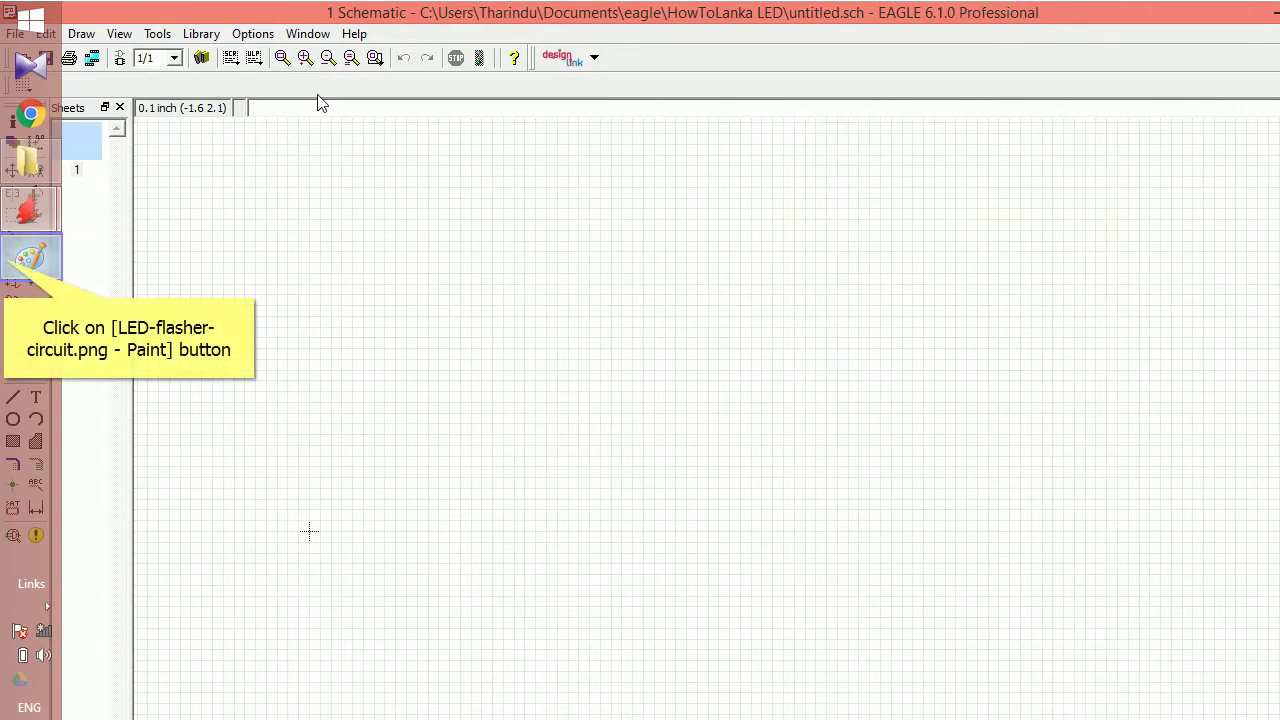
# Step: Switch to LED-flasher-circuit.png in Paint and set up a brush with yellow as the drawing colour
pyautogui.click(6, 264)
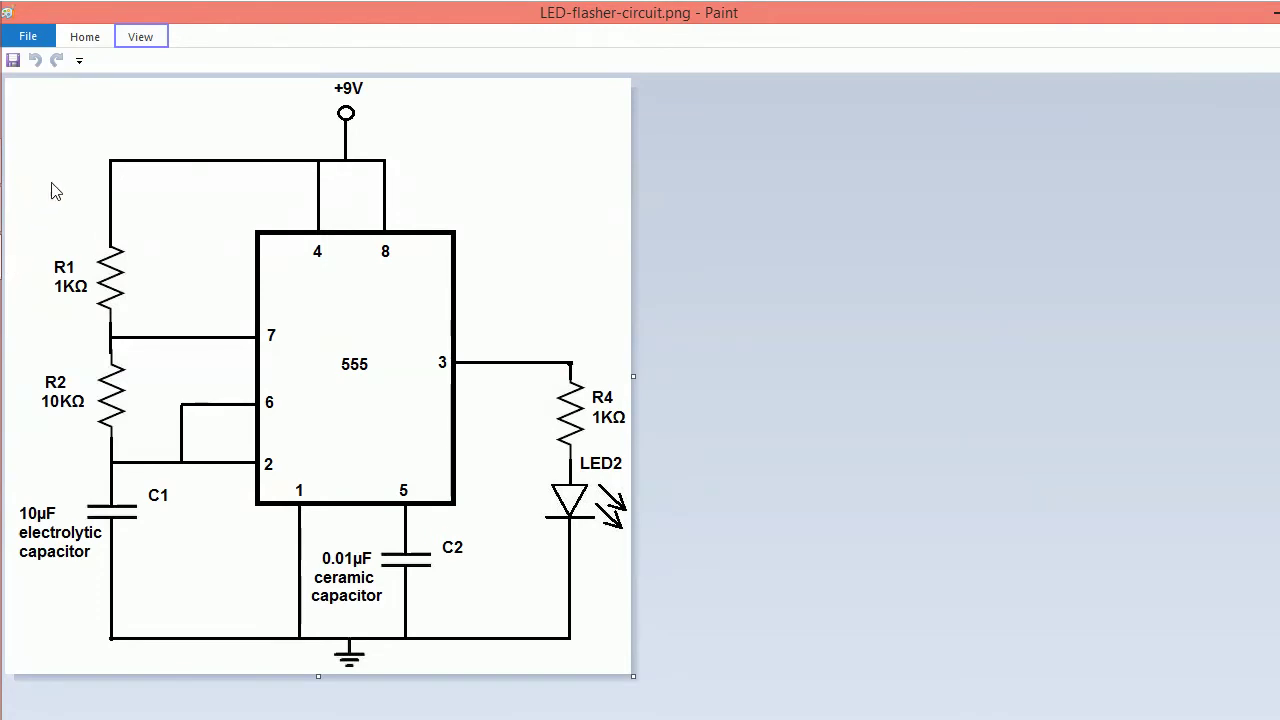
pyautogui.click(141, 38)
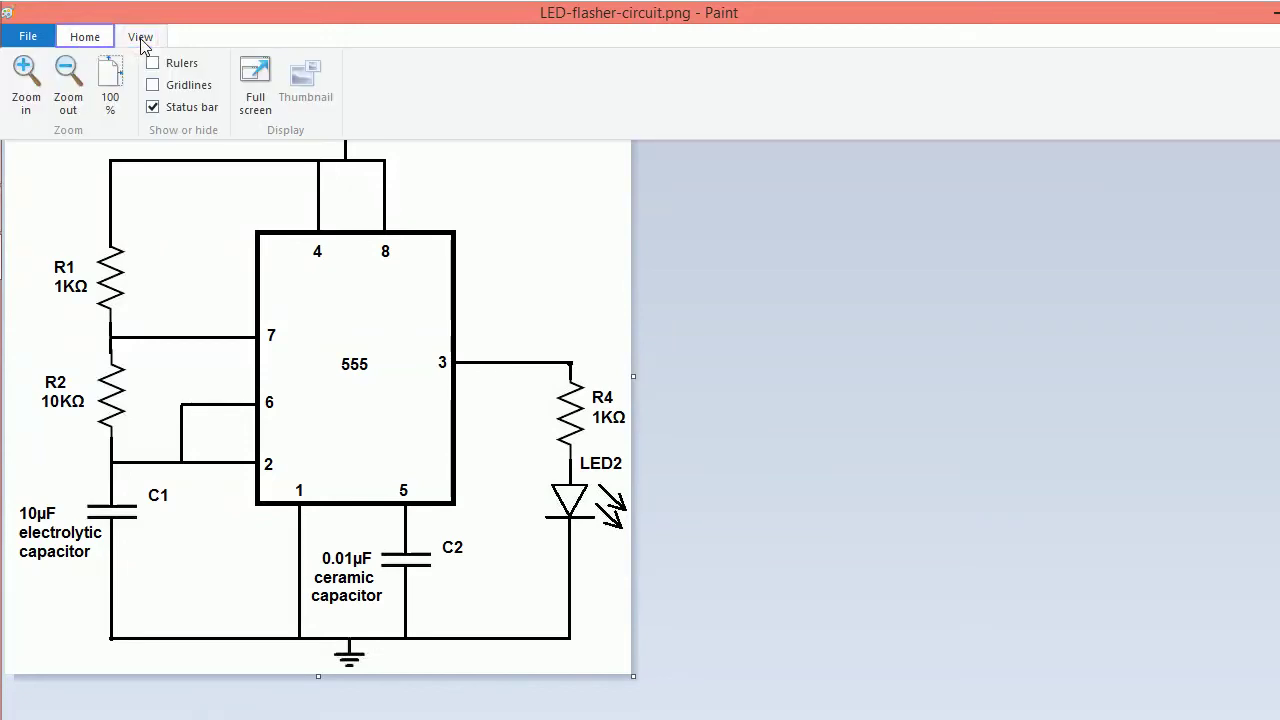
pyautogui.click(102, 40)
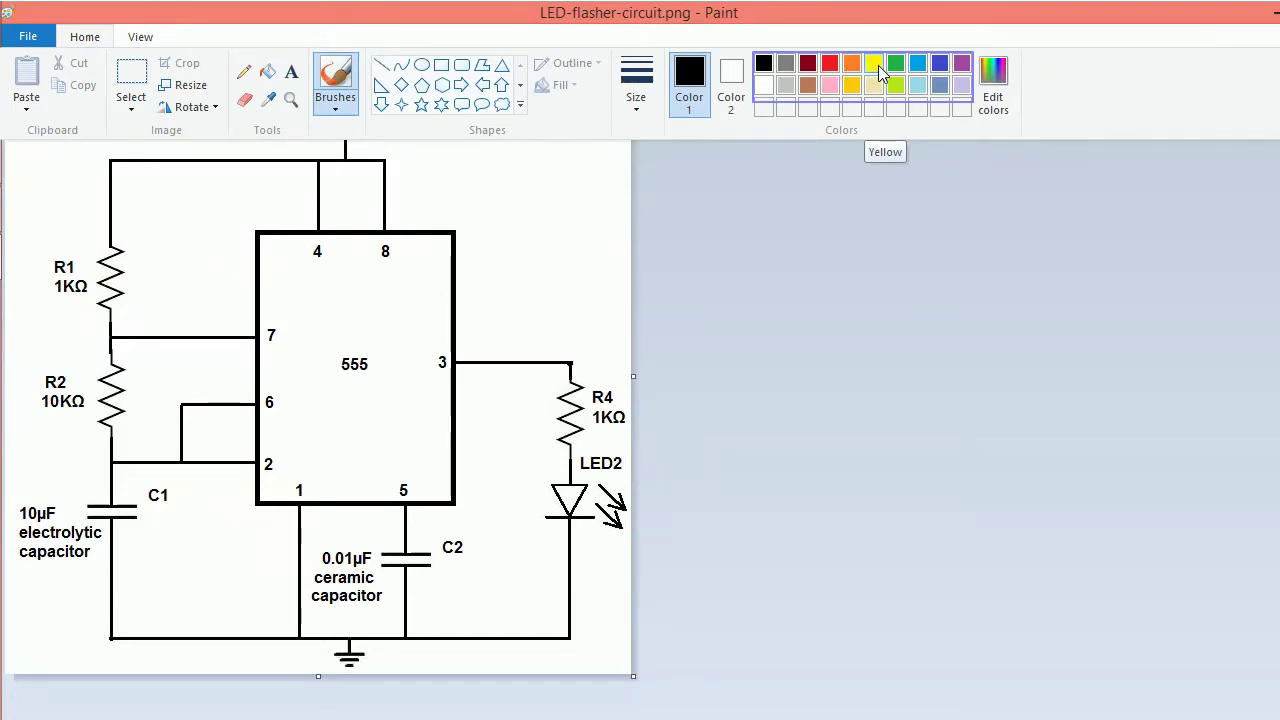
pyautogui.hotkey('ctrl', 'F1')
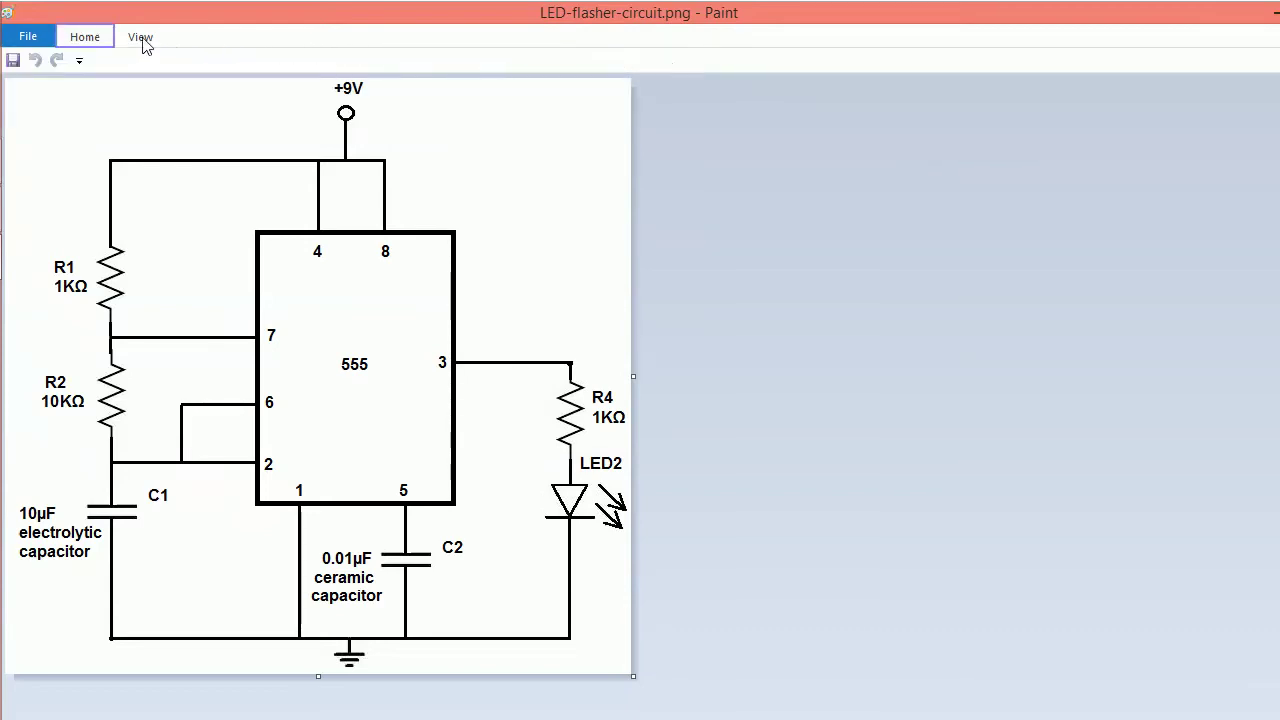
pyautogui.click(83, 40)
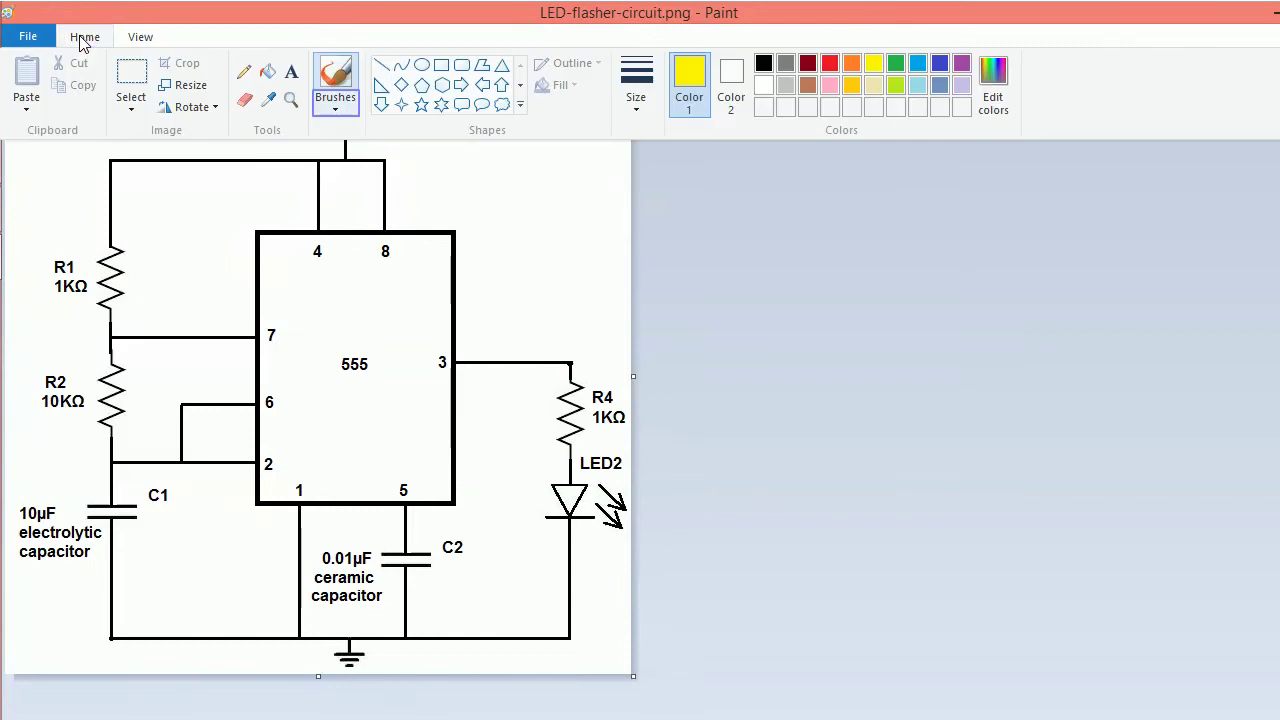
pyautogui.click(345, 108)
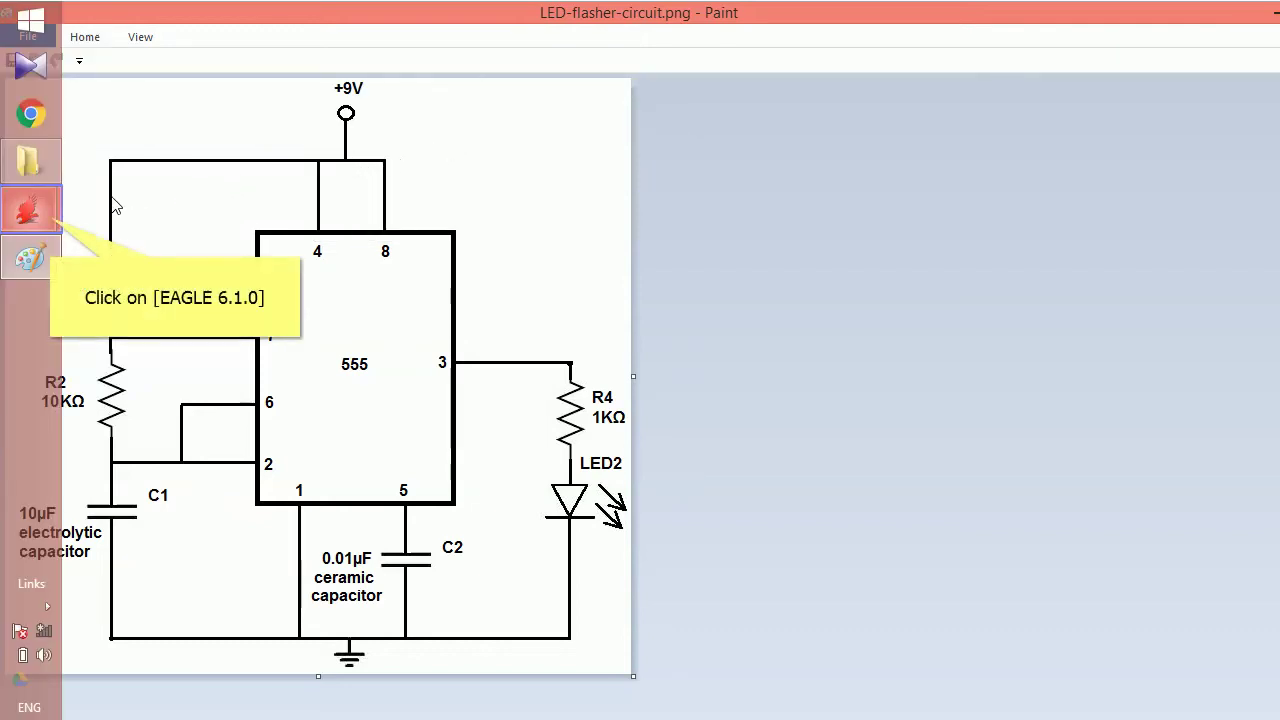
# Step: Switch from Paint to the EAGLE schematic window
pyautogui.click(17, 220)
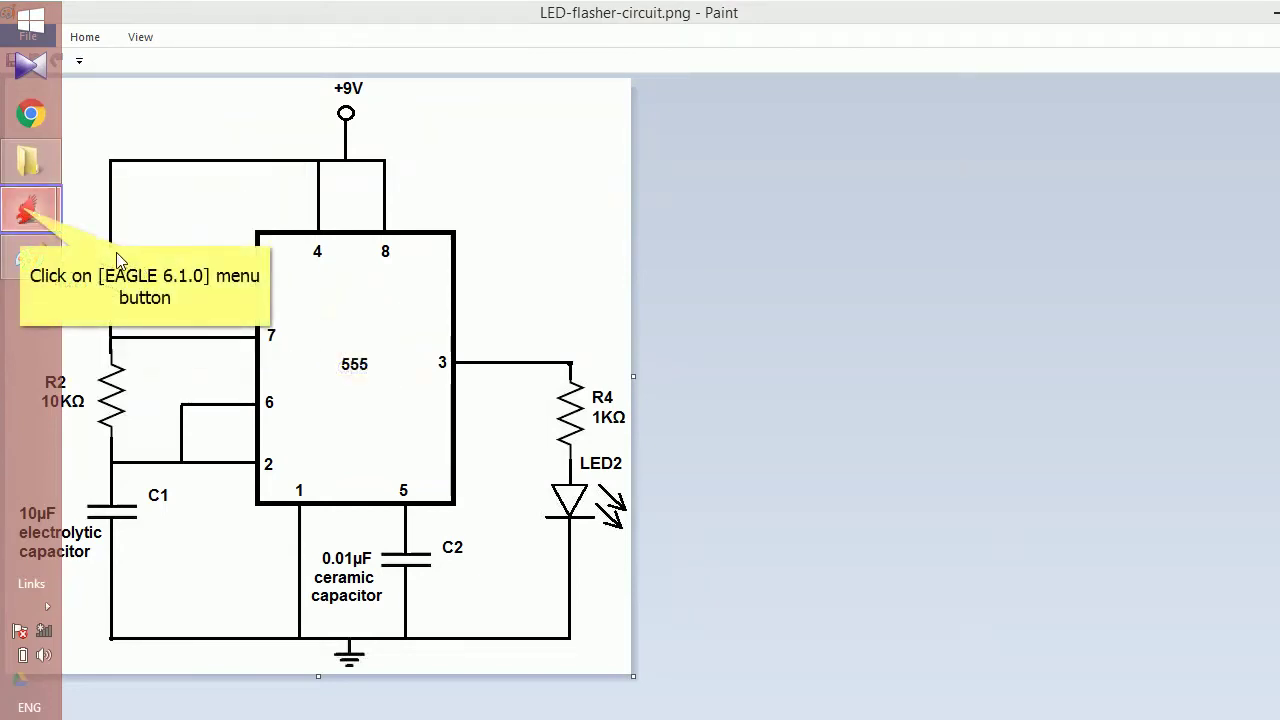
pyautogui.click(25, 215)
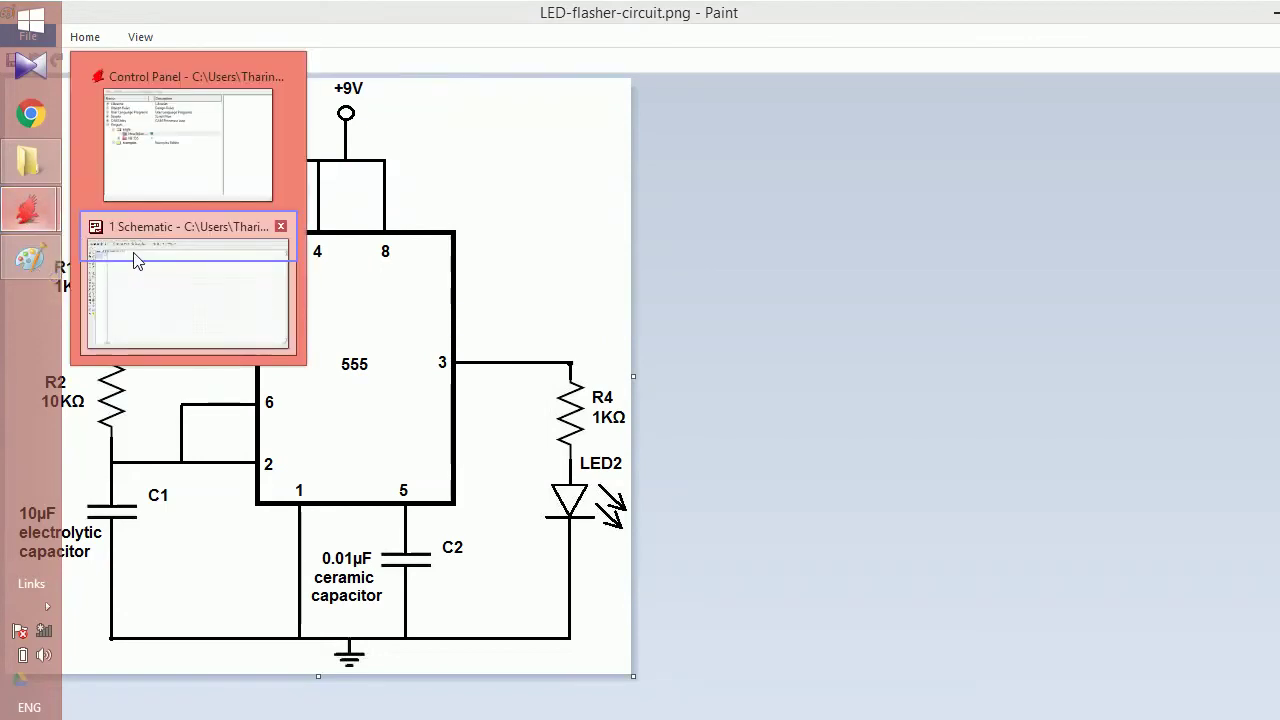
pyautogui.click(140, 262)
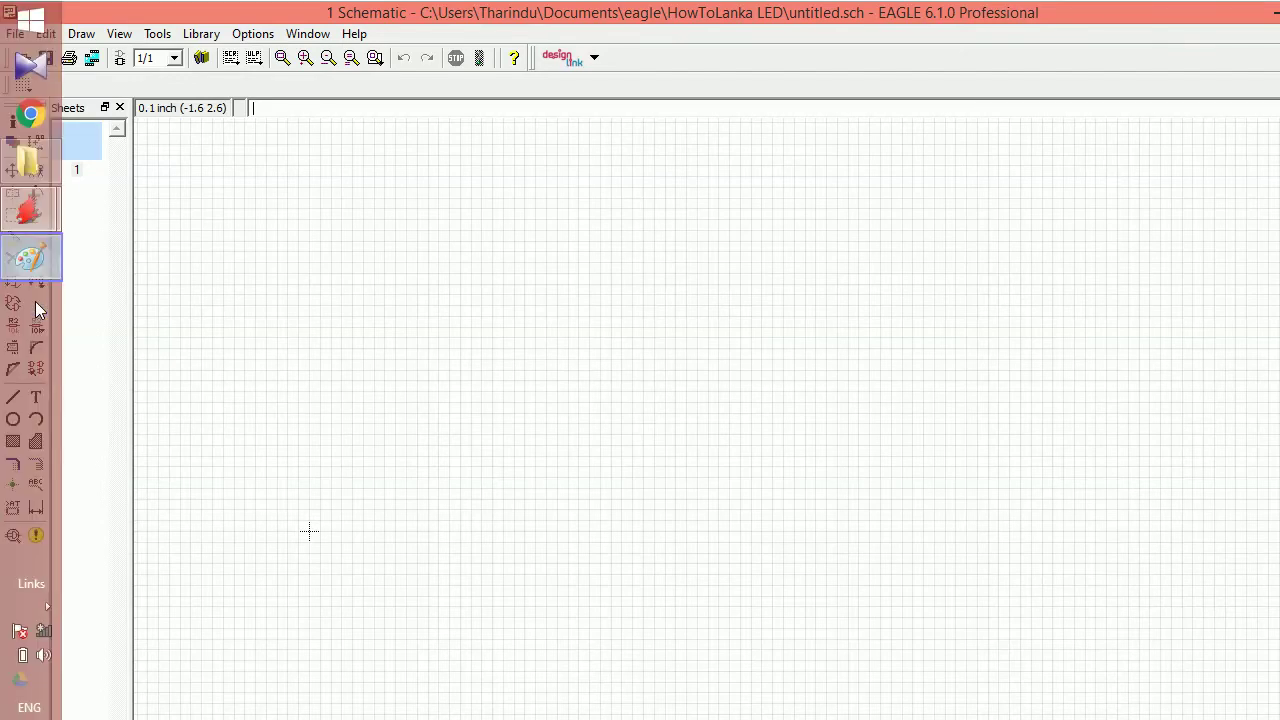
# Step: Trace a yellow outline inside the 555 block of the Paint circuit image and return to the EAGLE schematic
pyautogui.click(8, 270)
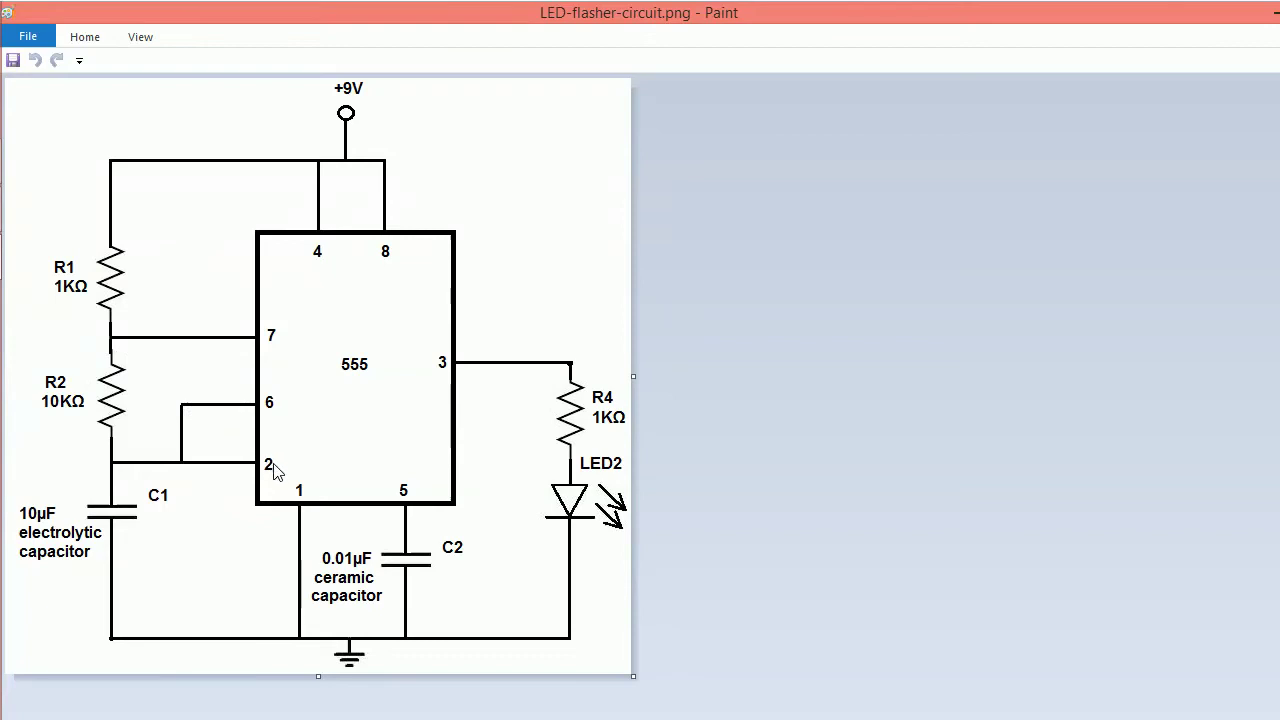
pyautogui.moveTo(285, 474)
pyautogui.mouseDown()
pyautogui.moveTo(443, 457)
pyautogui.moveTo(415, 272)
pyautogui.moveTo(287, 277)
pyautogui.moveTo(300, 472)
pyautogui.mouseUp()
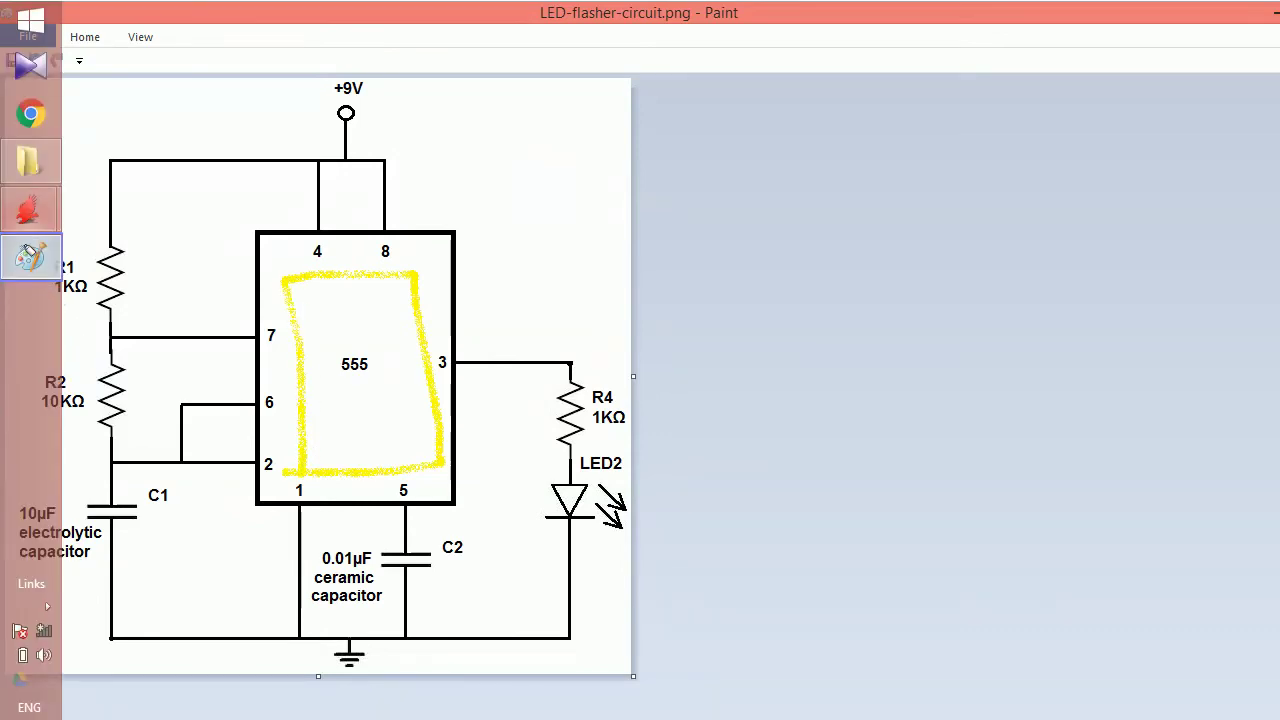
pyautogui.click(30, 255)
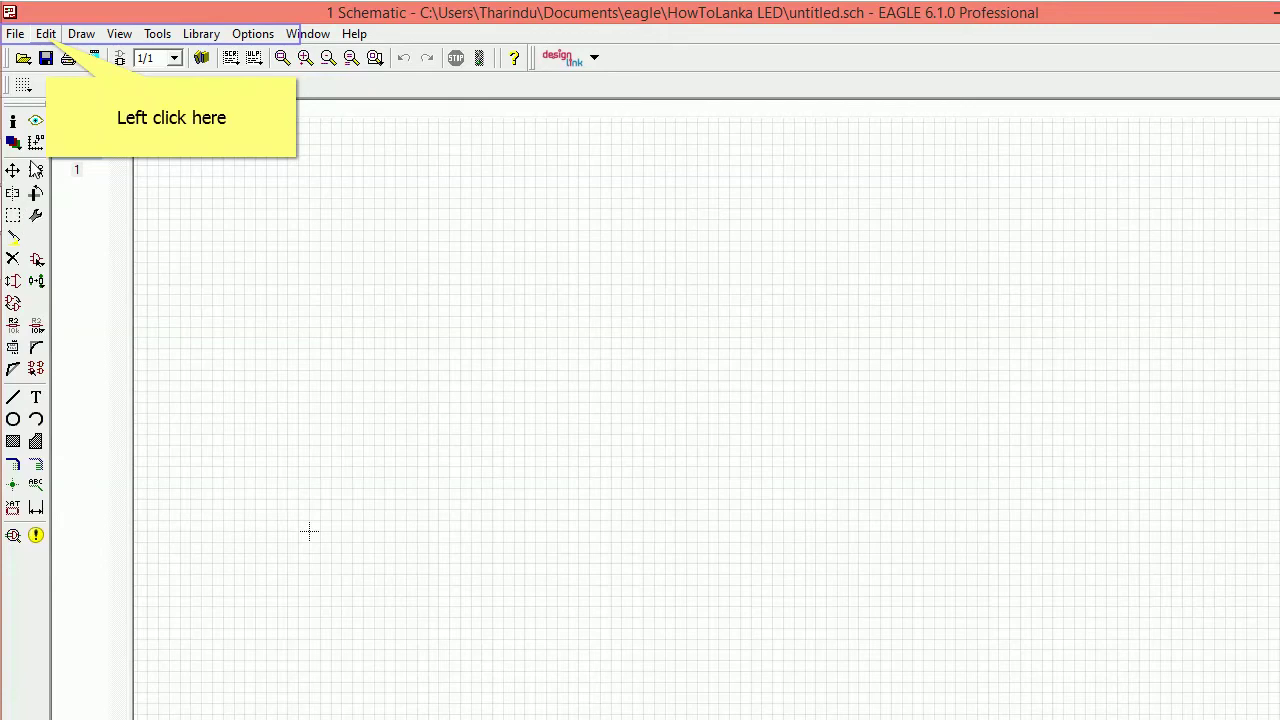
pyautogui.click(47, 36)
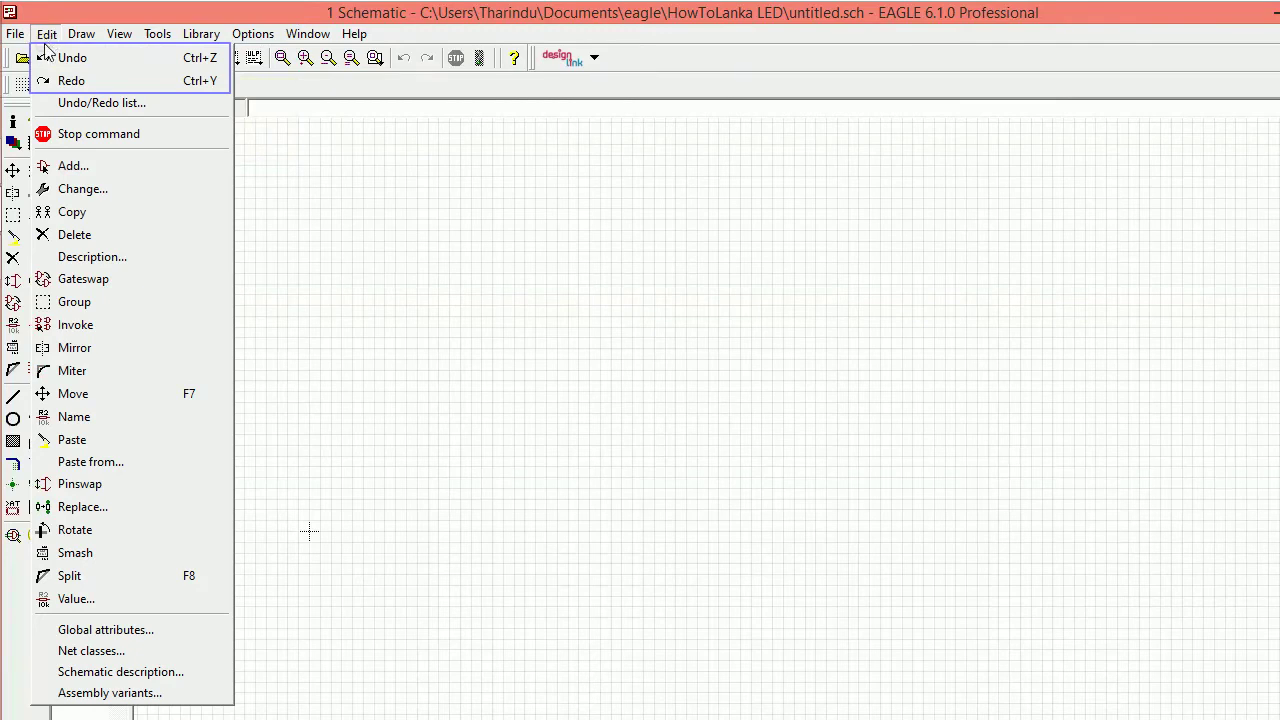
pyautogui.click(46, 34)
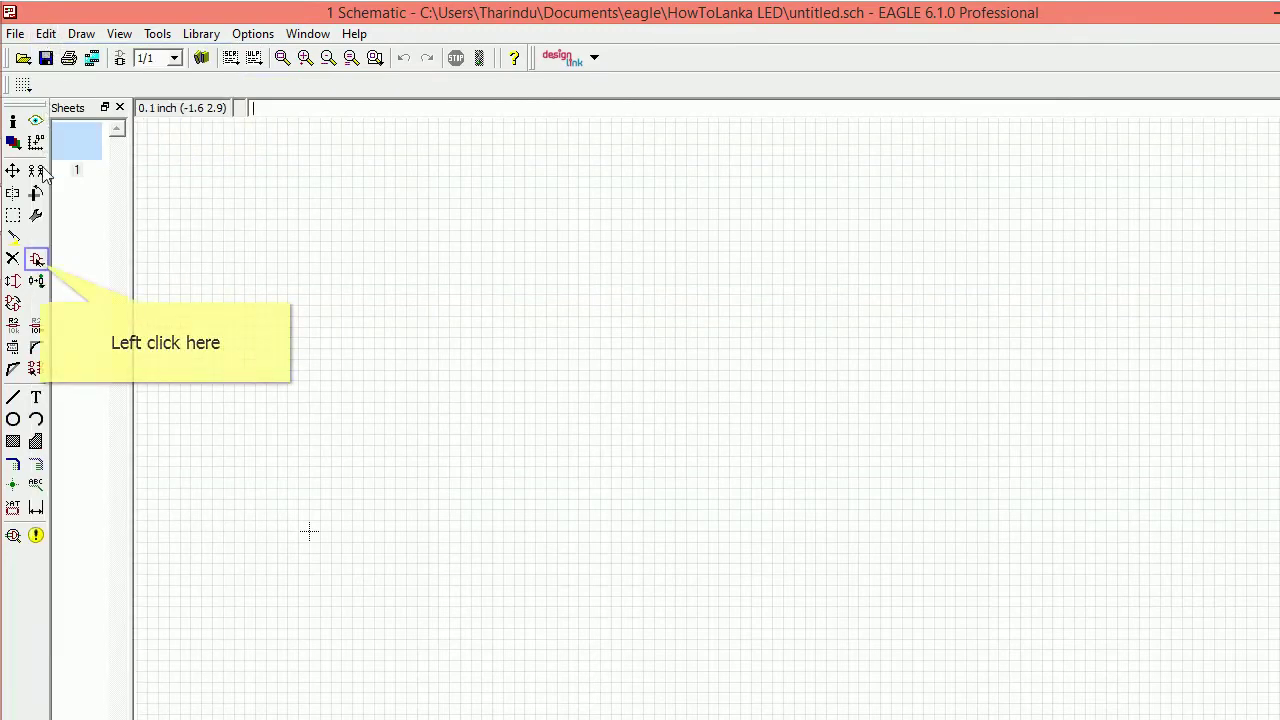
# Step: Start adding a part to the schematic and search the component libraries for ne555
pyautogui.click(36, 260)
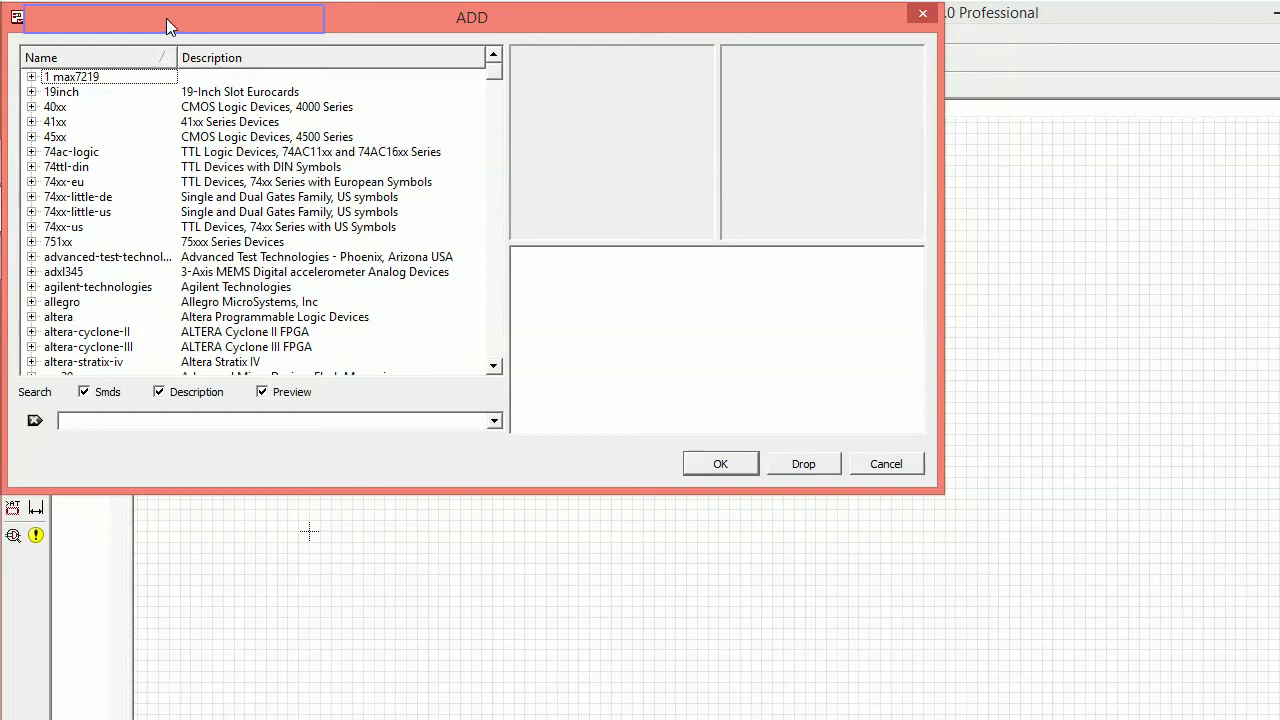
pyautogui.moveTo(166, 18); pyautogui.dragTo(387, 79)
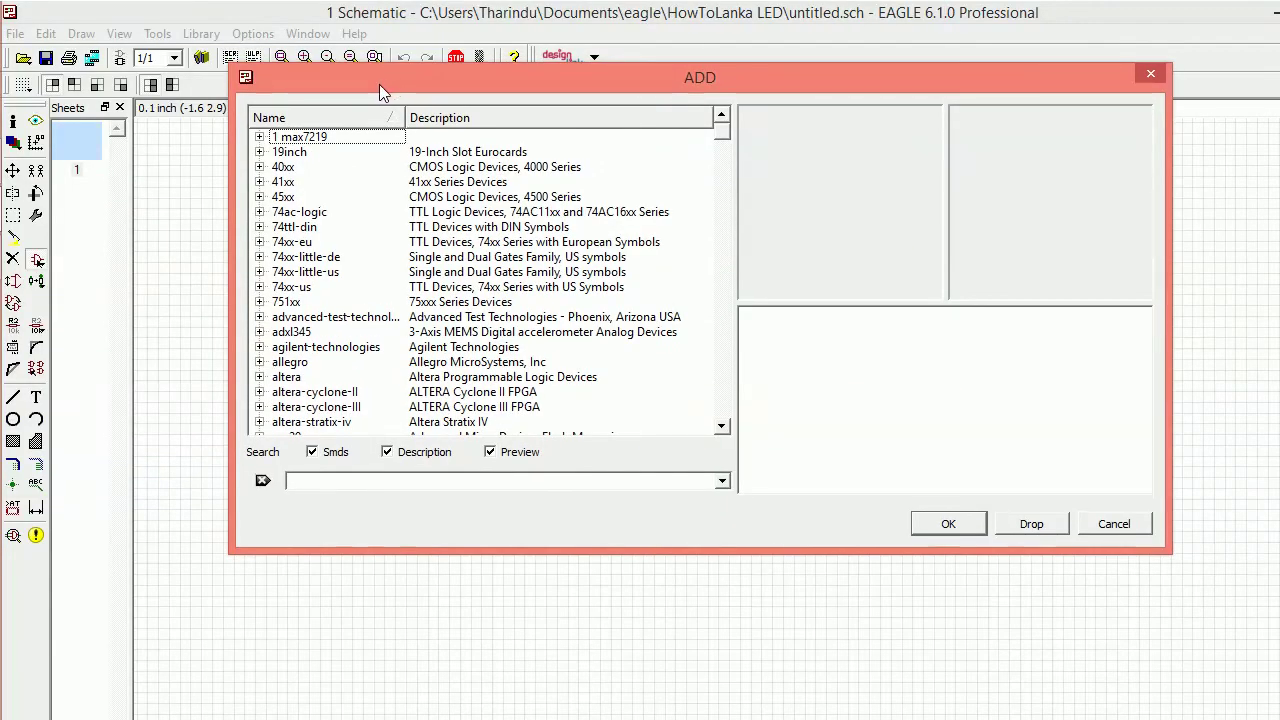
pyautogui.click(332, 481)
pyautogui.write('e')
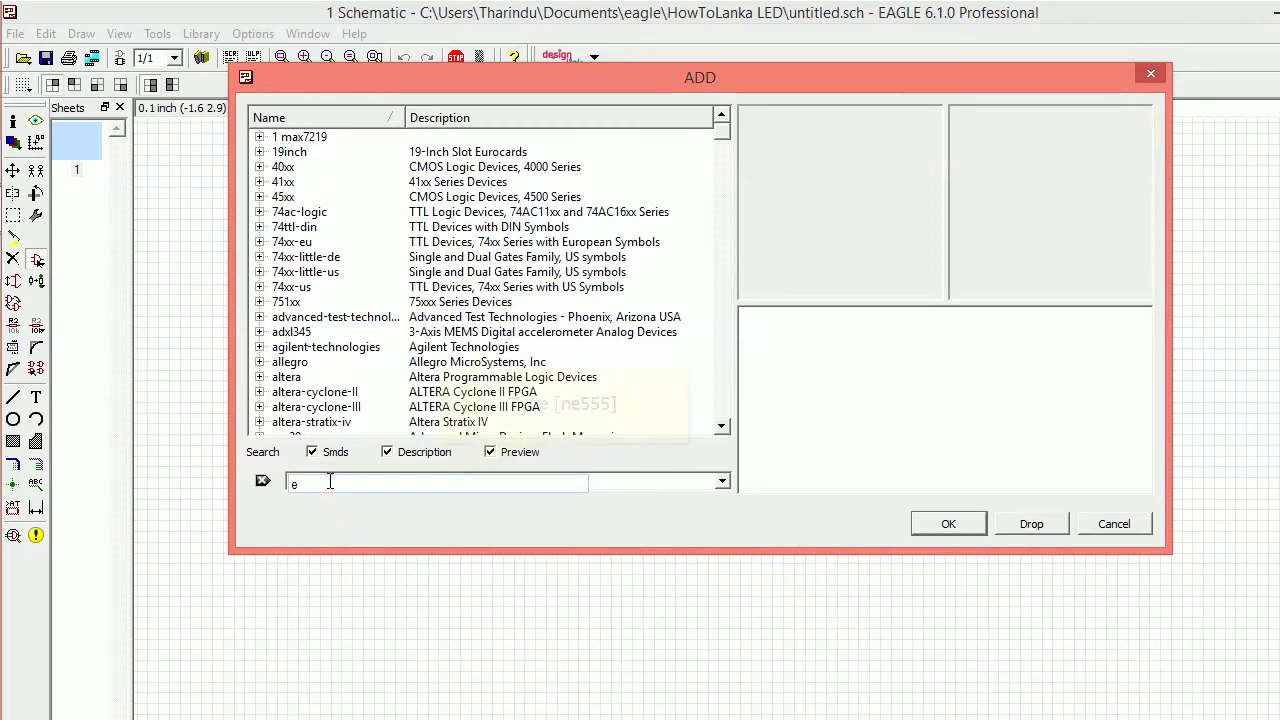
pyautogui.write('55')
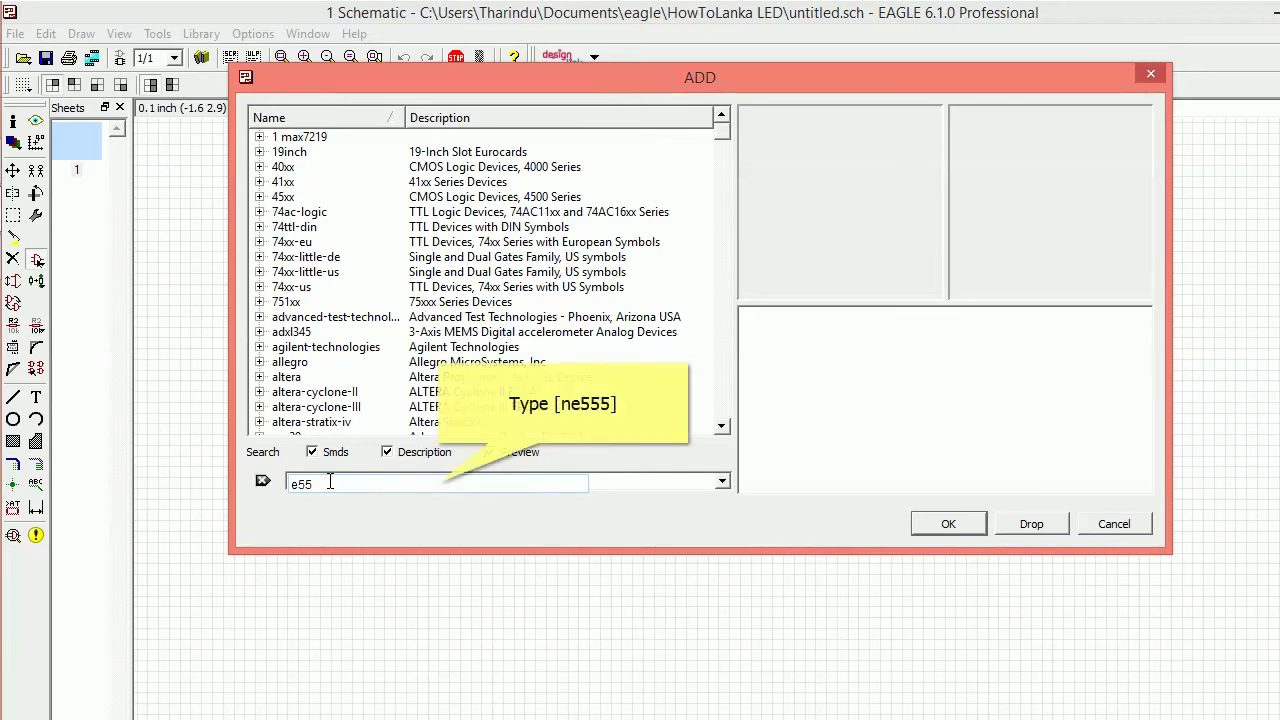
pyautogui.write('5')
pyautogui.press('Return')
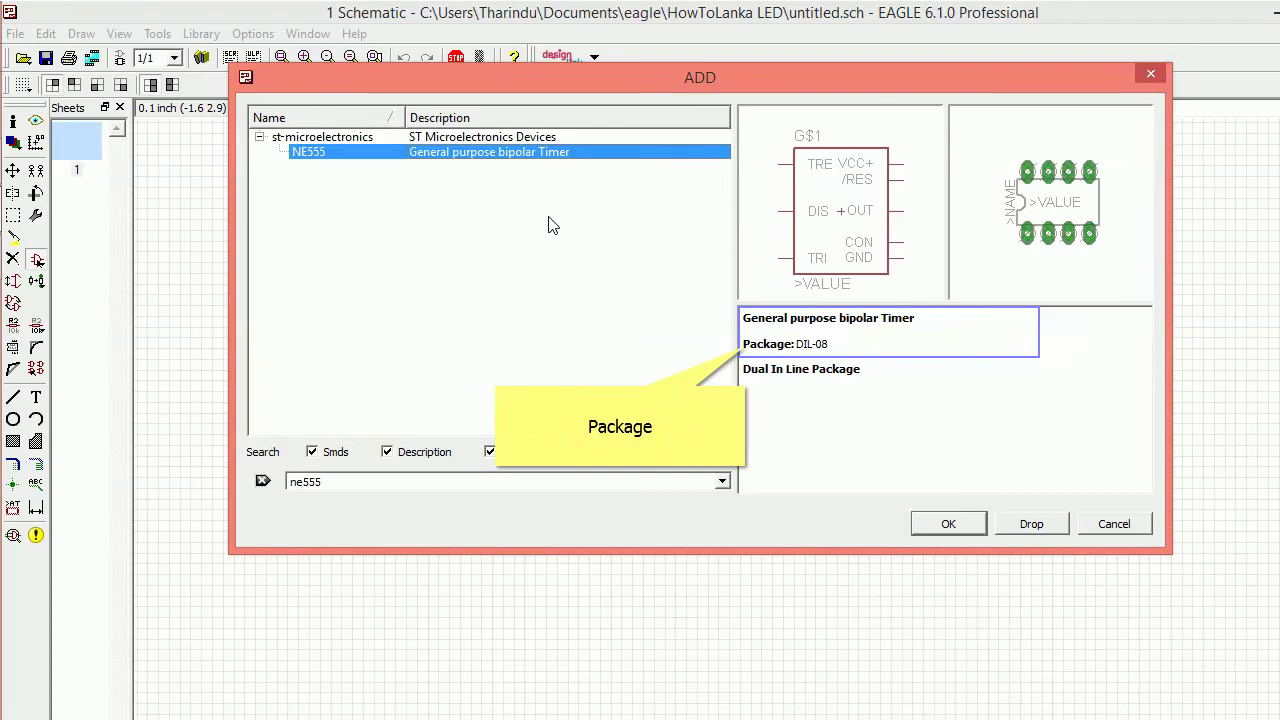
# Step: Check the NE555 timer's package description and add the NE555 from the st-microelectronics library to the schematic
pyautogui.tripleClick(748, 344)
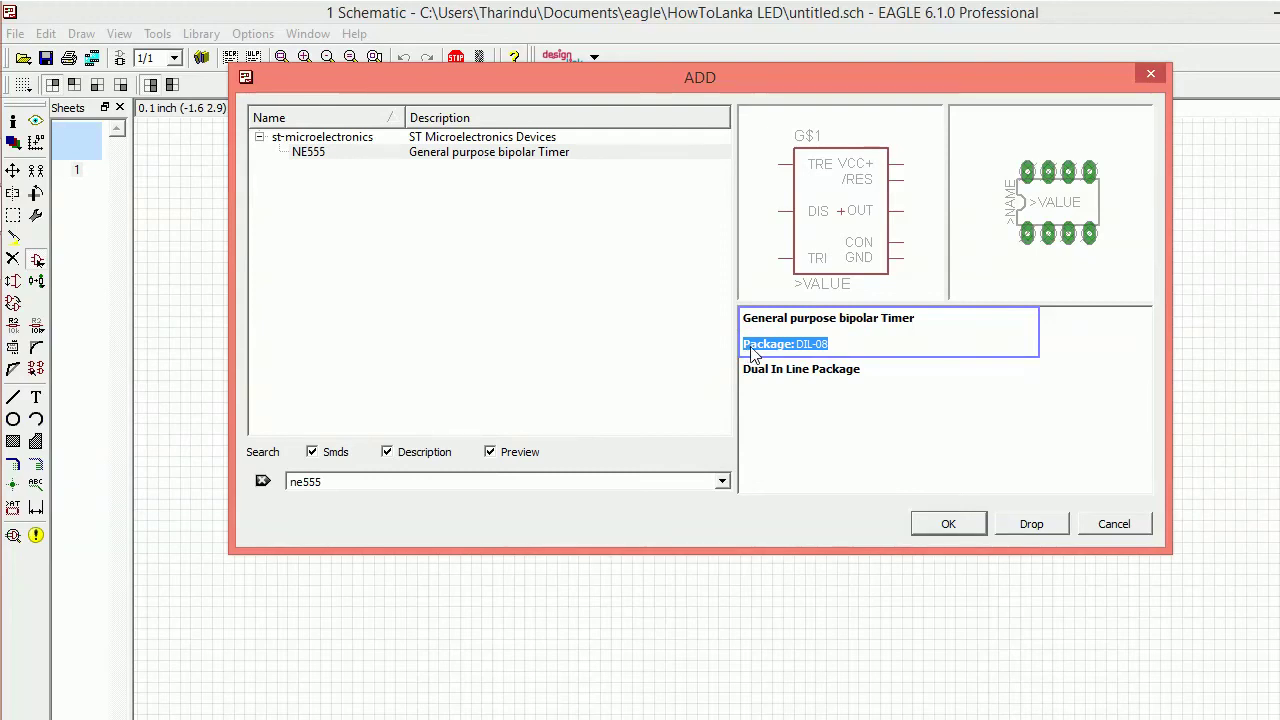
pyautogui.click(795, 346)
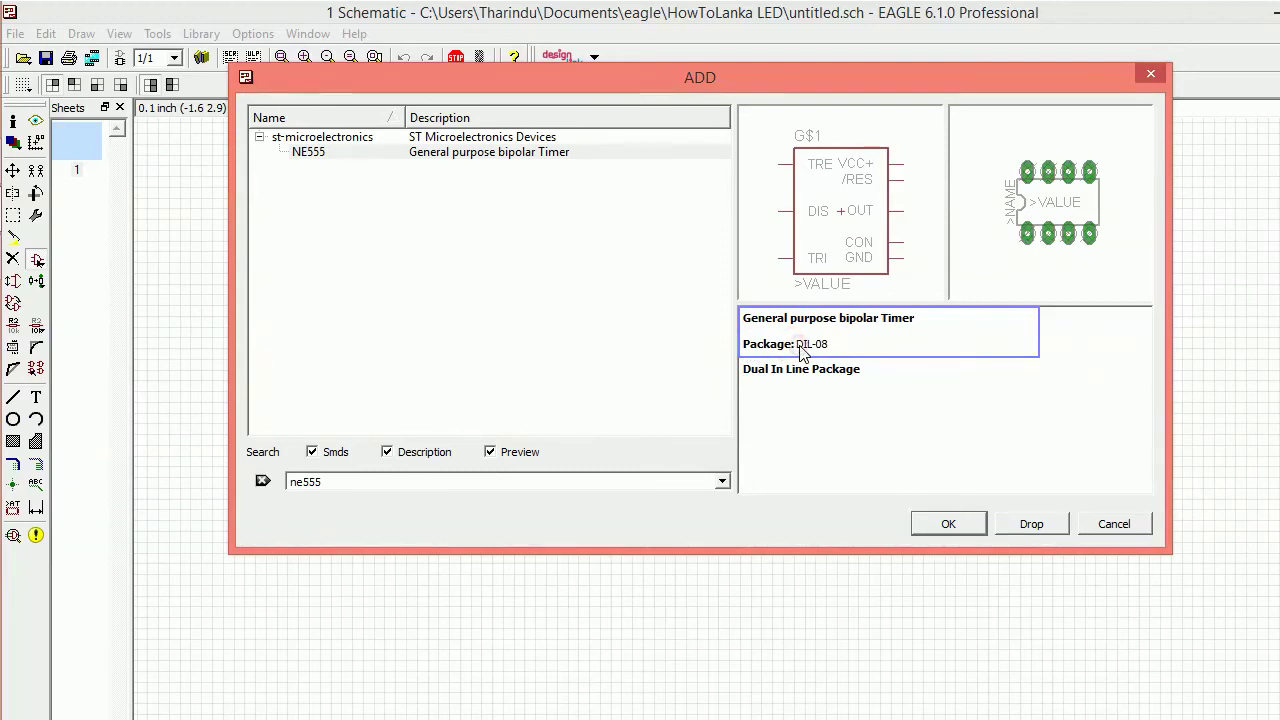
pyautogui.doubleClick(805, 346)
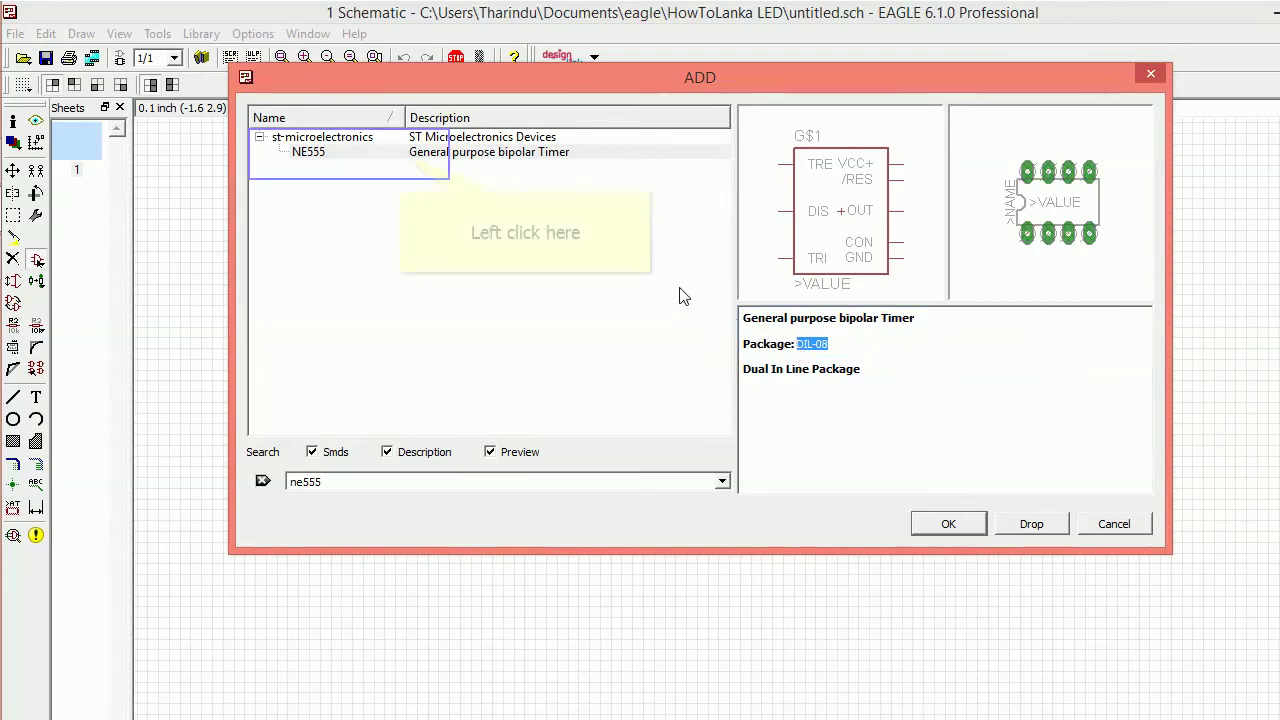
pyautogui.click(401, 156)
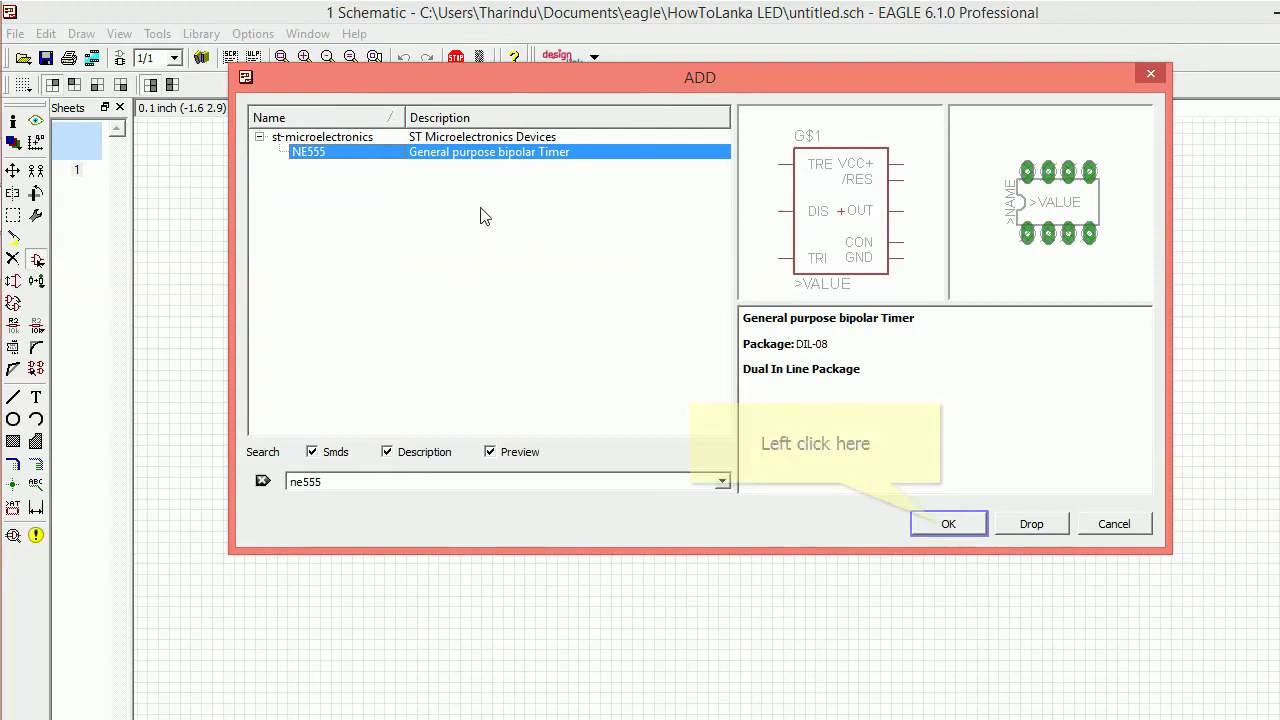
pyautogui.click(945, 525)
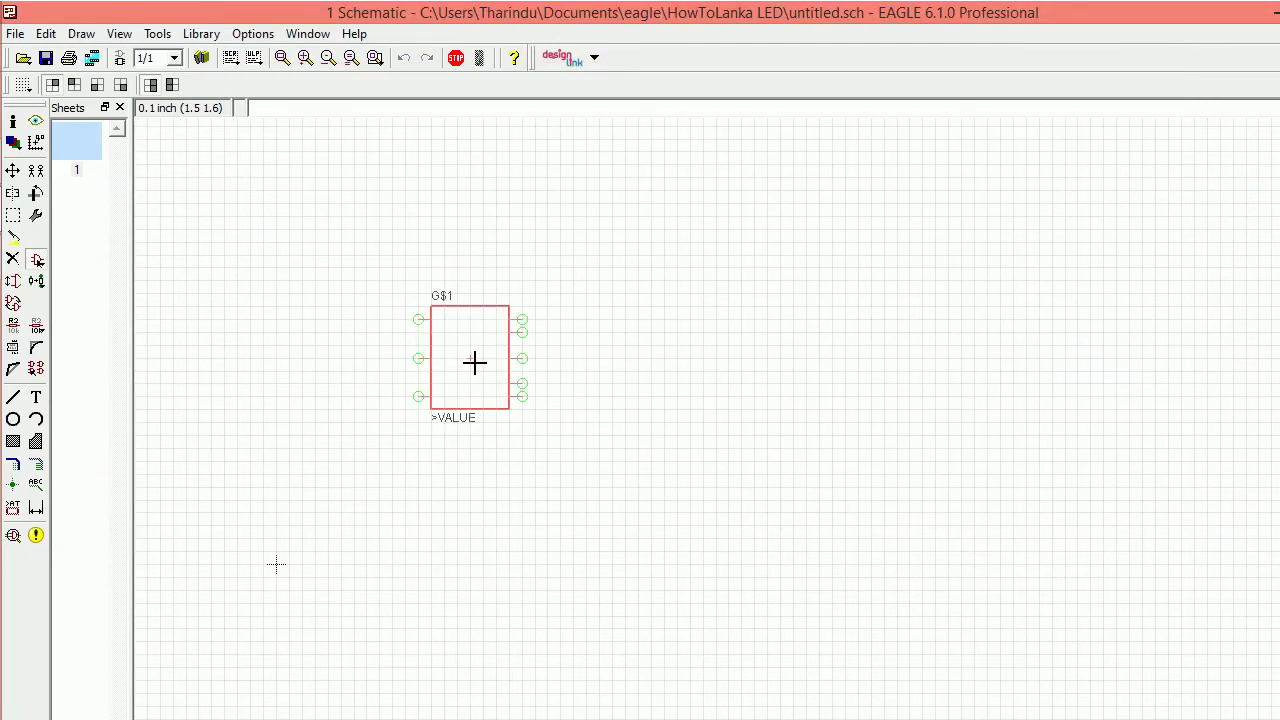
pyautogui.scroll(4, 474, 362)
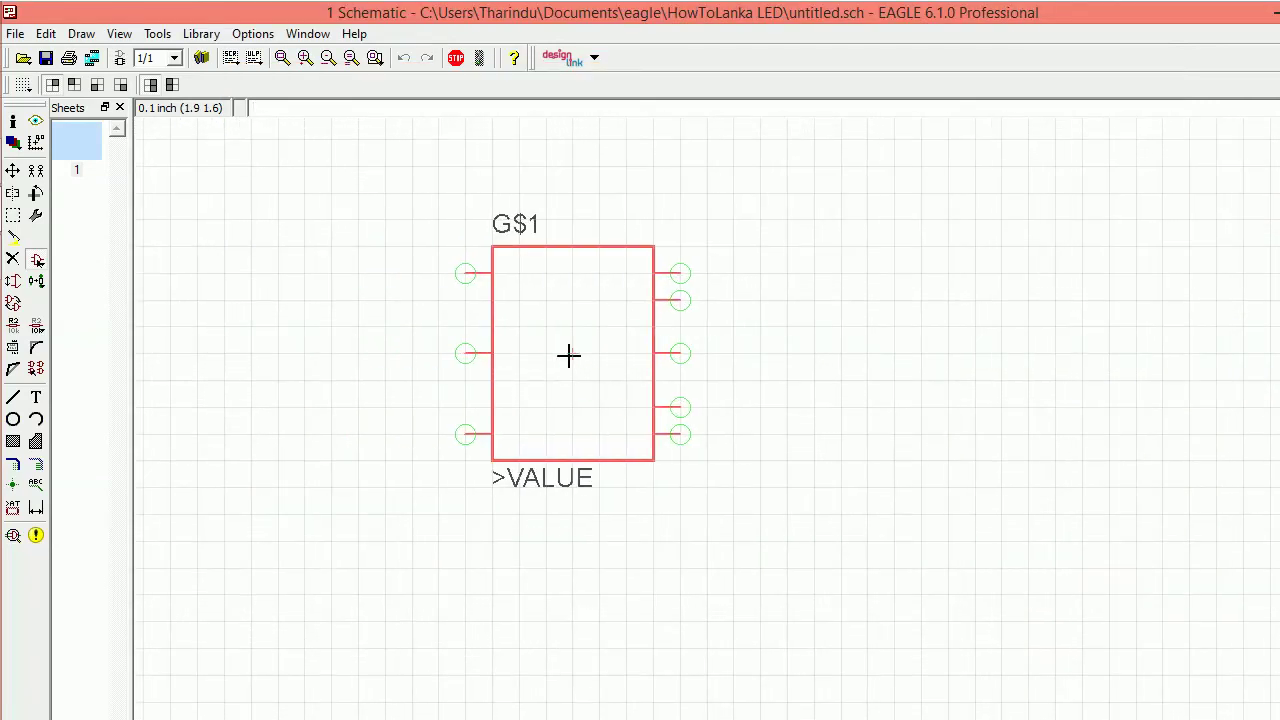